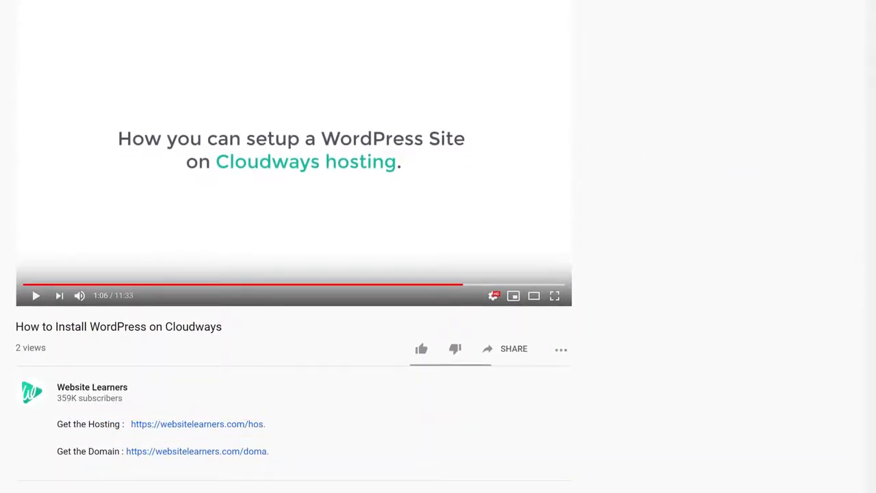
Step: Sign up for a Cloudways free trial with first name, last name, e-mail and password
{"action": "left_click", "coordinate": [189, 427]}
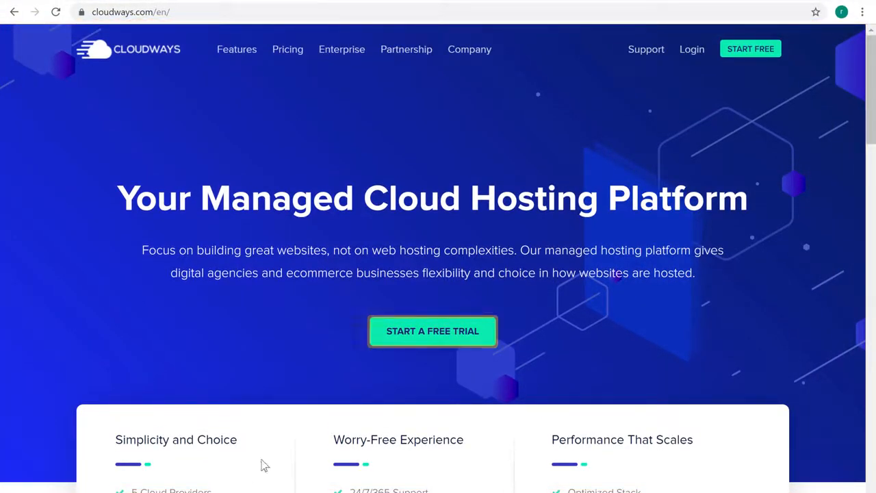
{"action": "left_click", "coordinate": [441, 336]}
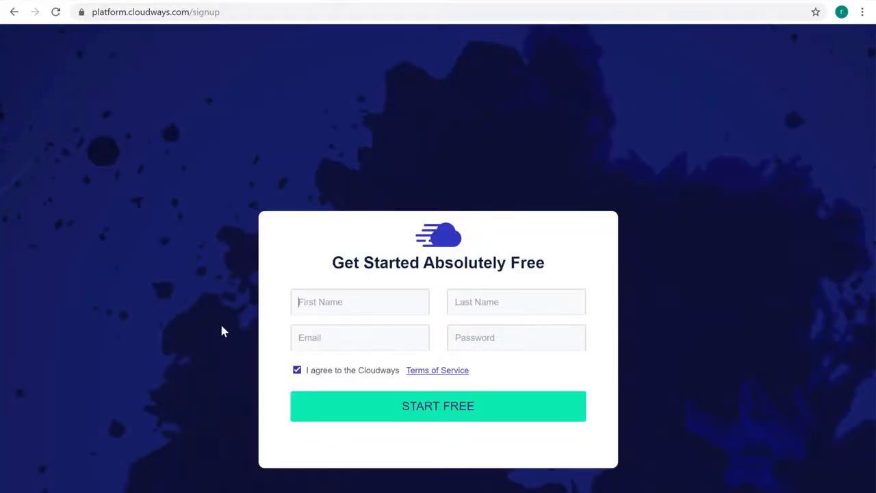
{"action": "key", "text": "Tab"}
{"action": "key", "text": "Tab"}
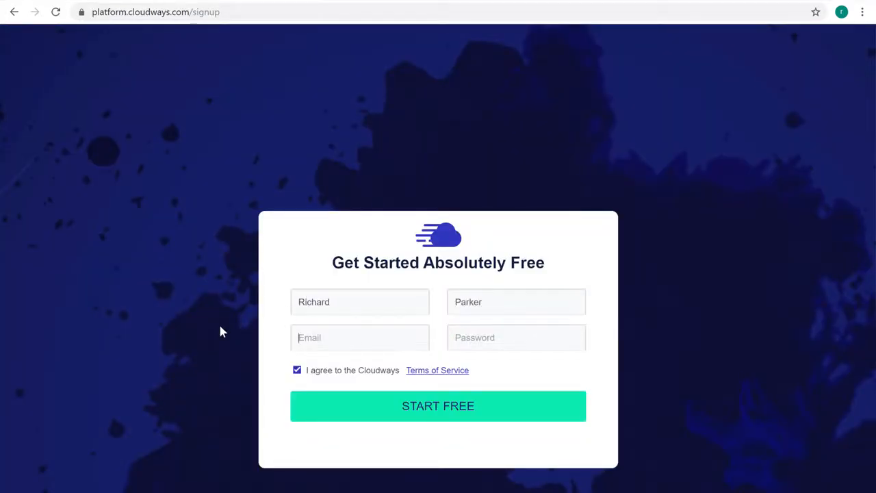
{"action": "key", "text": "Tab"}
{"action": "type", "text": "********"}
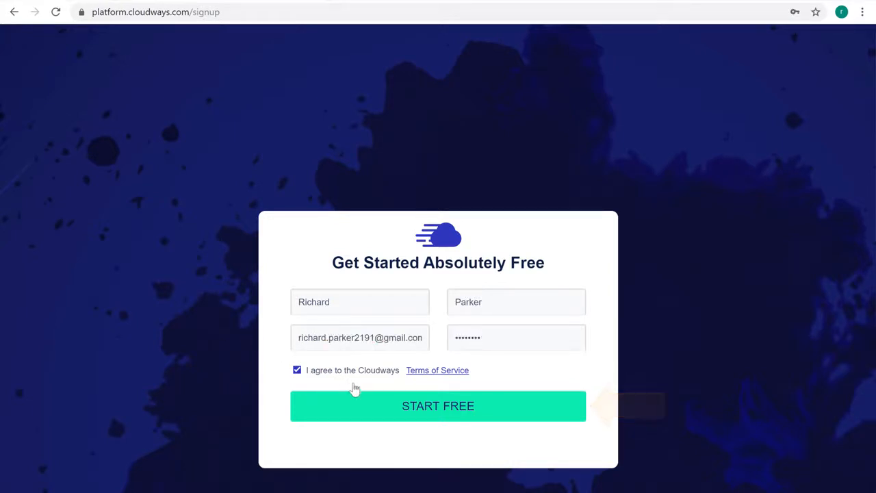
{"action": "left_click", "coordinate": [424, 416]}
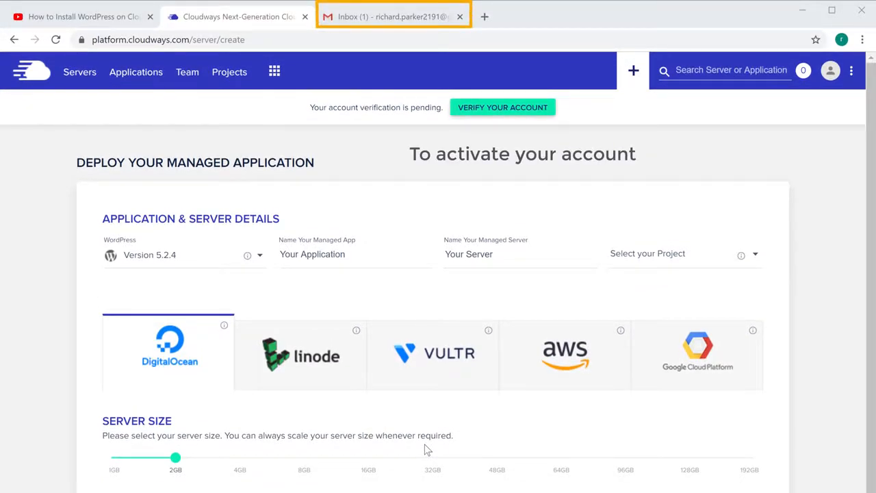
Step: Activate the account from the Cloudways Team welcome email in Gmail
{"action": "left_click", "coordinate": [397, 21]}
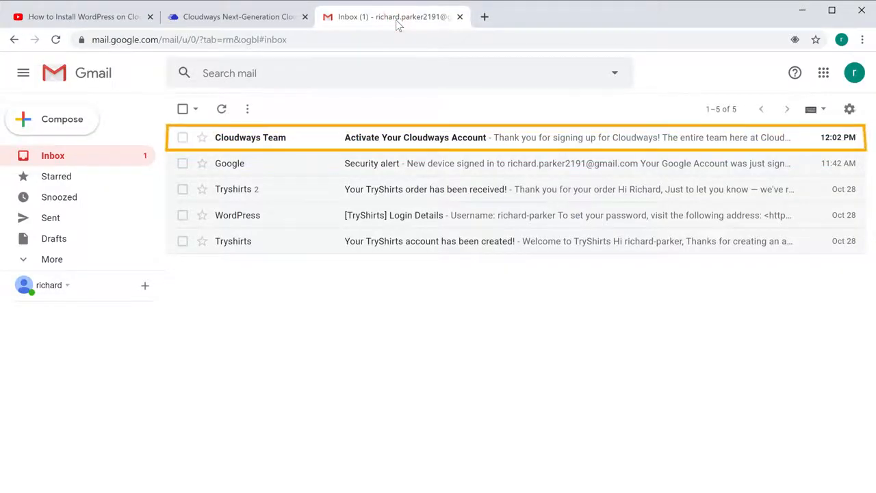
{"action": "left_click", "coordinate": [238, 142]}
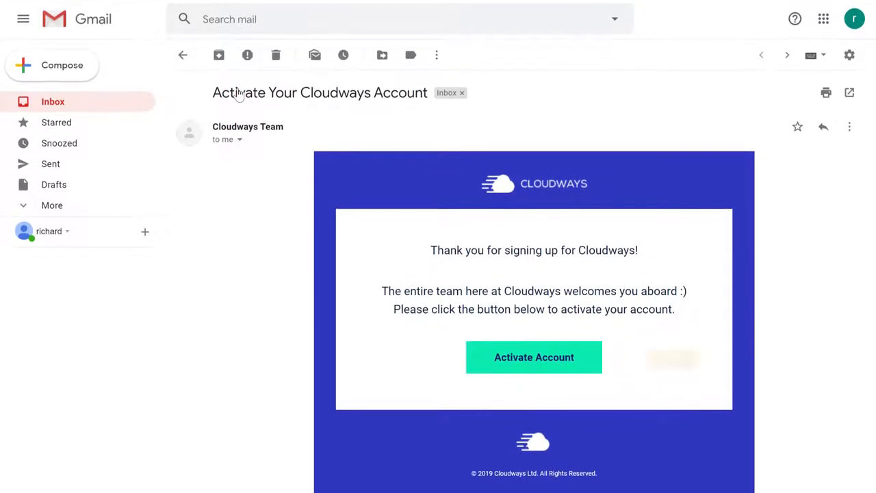
{"action": "left_click", "coordinate": [520, 362]}
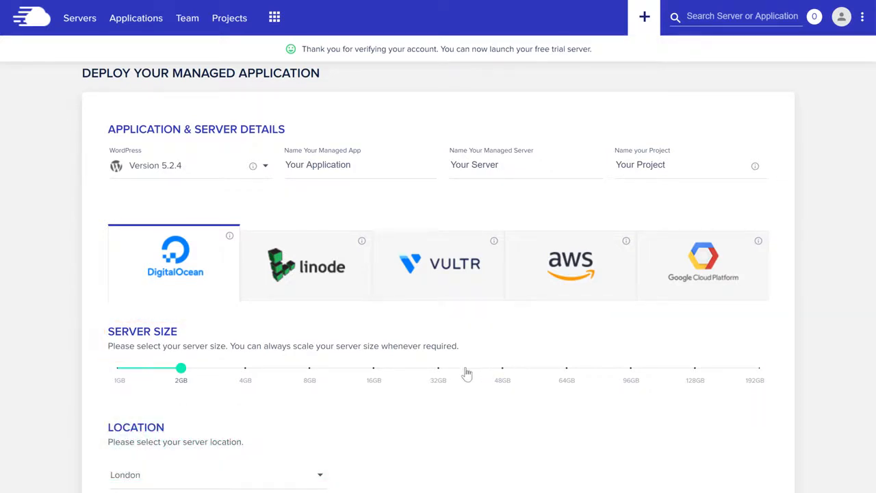
Step: Launch a 1GB DigitalOcean WordPress server located in New York
{"action": "left_click", "coordinate": [119, 393]}
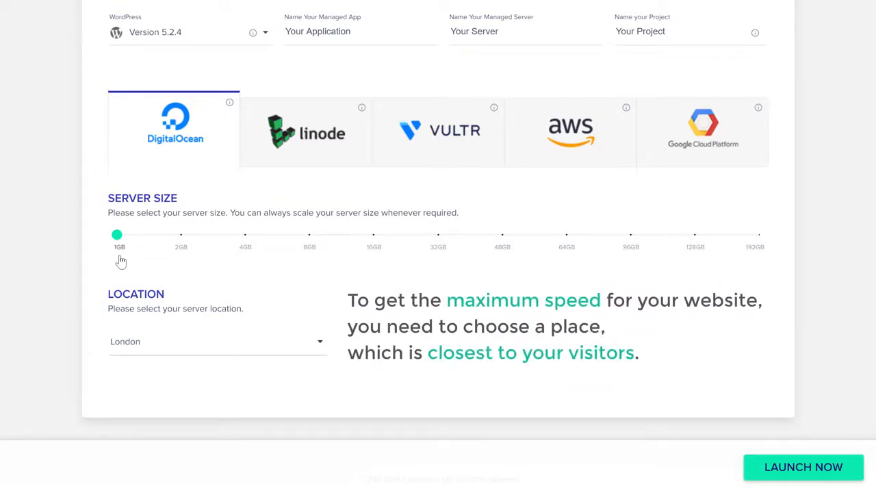
{"action": "left_click", "coordinate": [124, 354]}
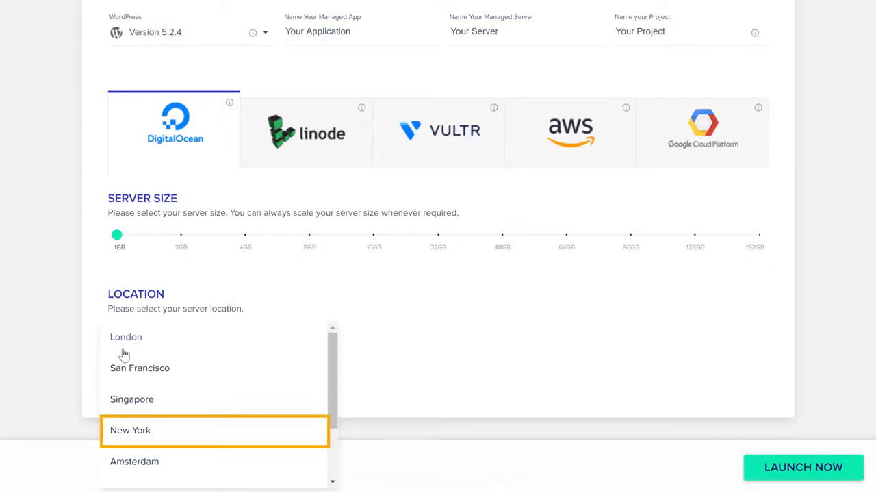
{"action": "left_click", "coordinate": [127, 431]}
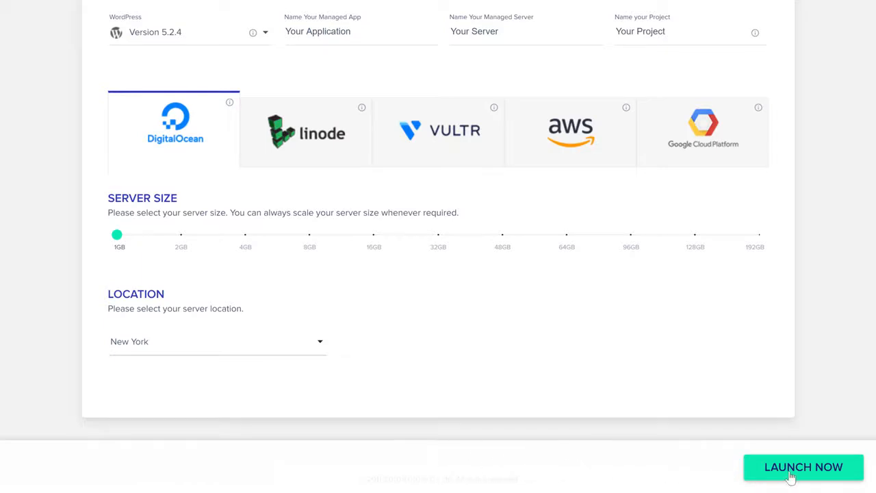
{"action": "left_click", "coordinate": [790, 476]}
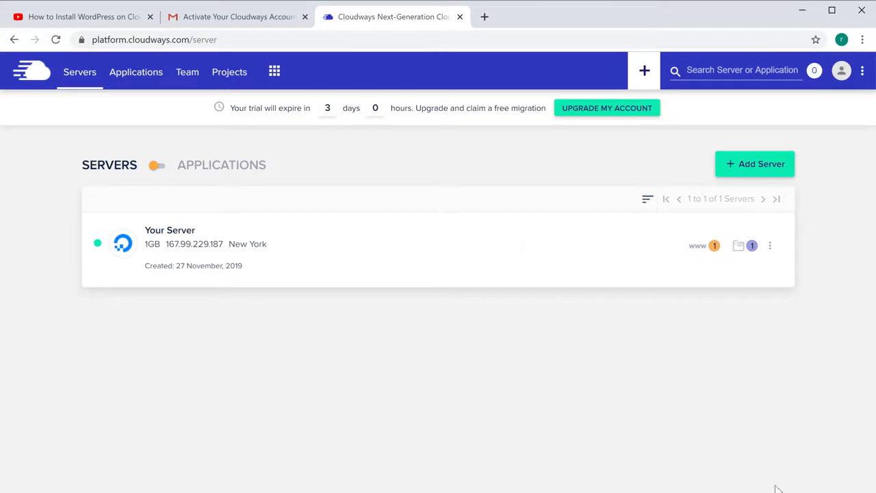
Step: Open Your Application's cloudwaysapps.com URL in a new tab from its access details
{"action": "left_click", "coordinate": [714, 247]}
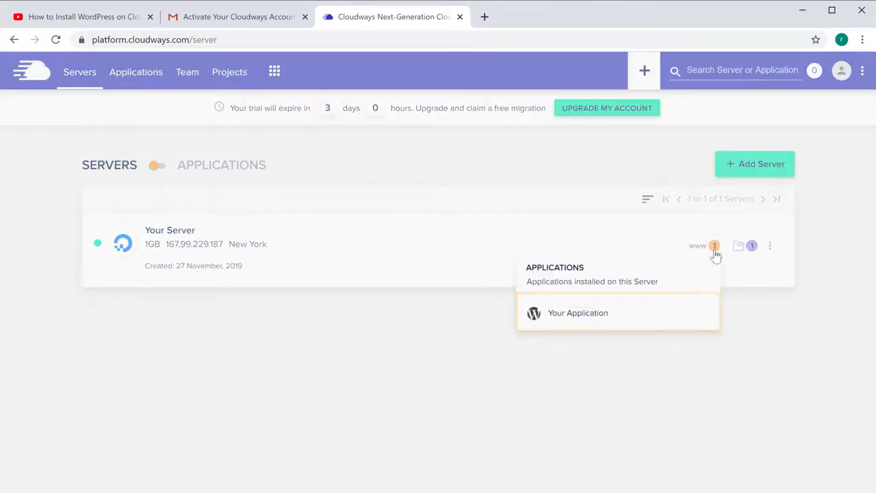
{"action": "left_click", "coordinate": [578, 315]}
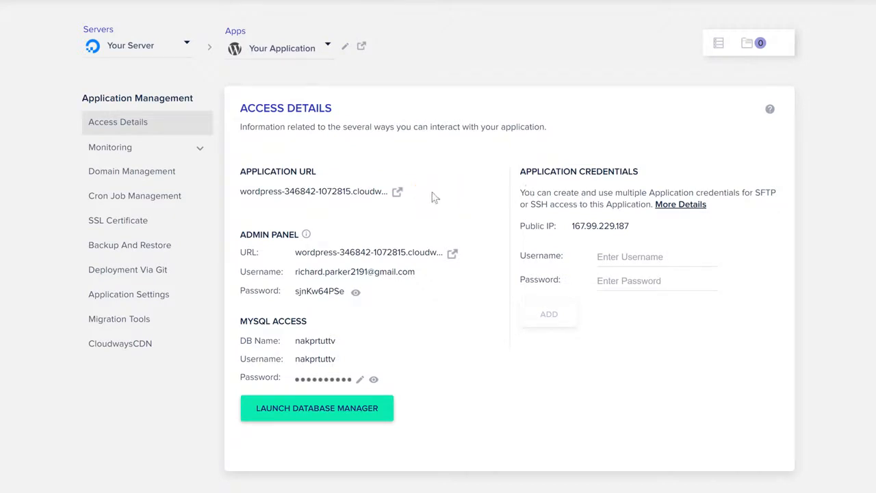
{"action": "left_click", "coordinate": [398, 194]}
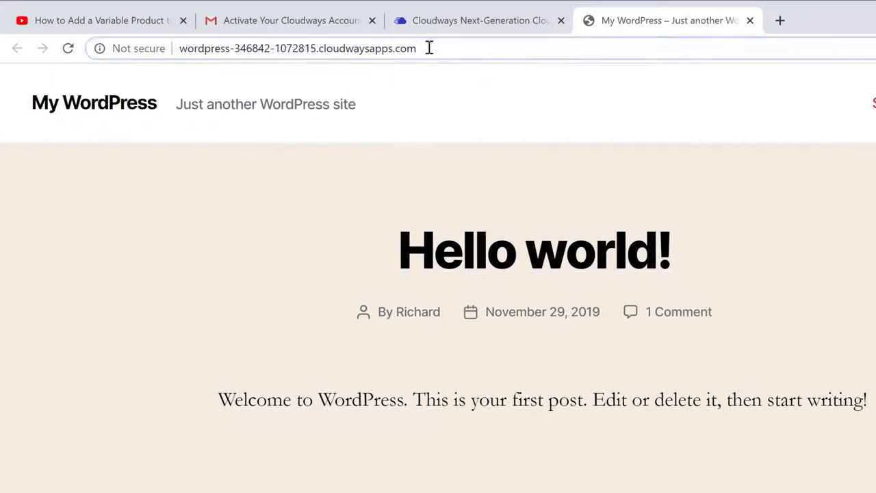
Step: Load the site's /login page and paste in the admin username copied from Cloudways
{"action": "type", "text": "/login"}
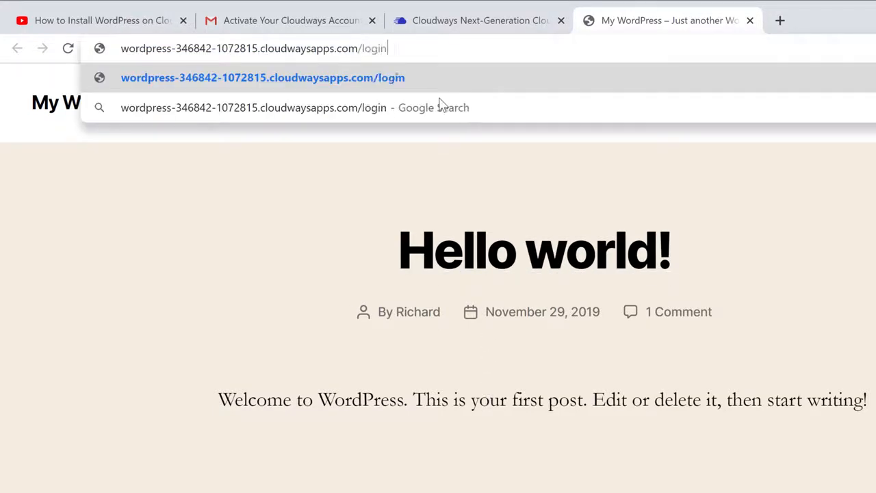
{"action": "key", "text": "Return"}
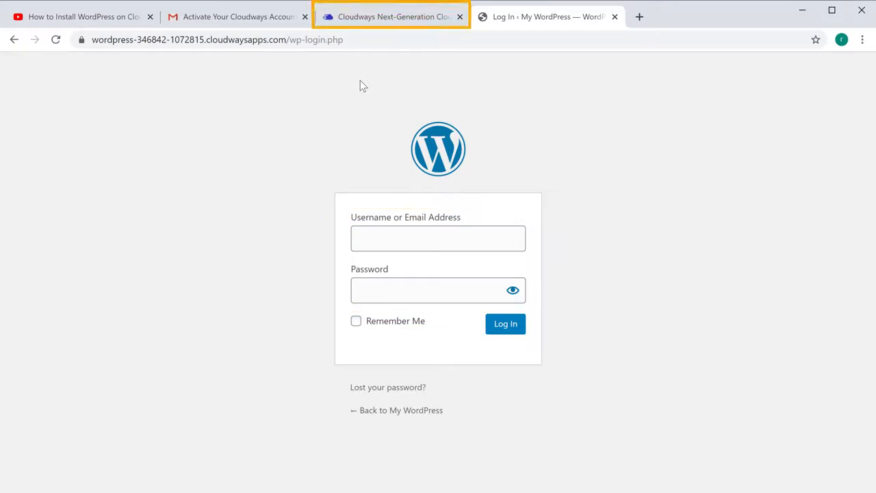
{"action": "left_click", "coordinate": [370, 22]}
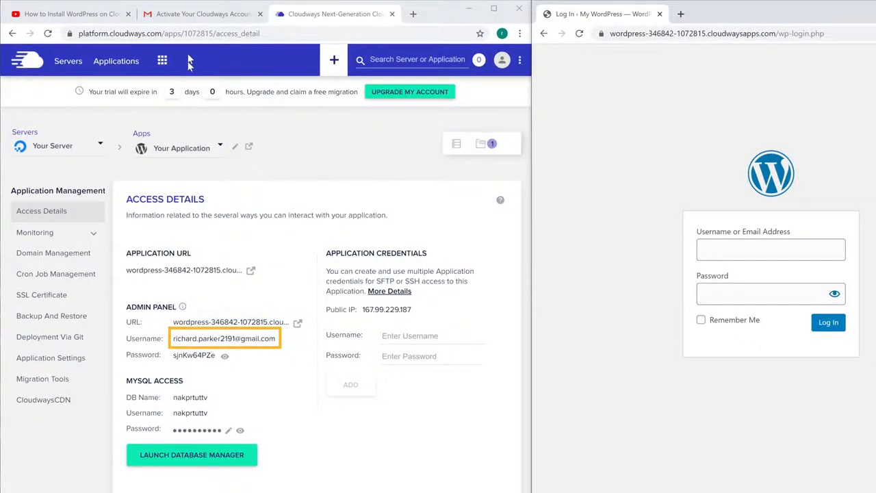
{"action": "left_click", "coordinate": [204, 343]}
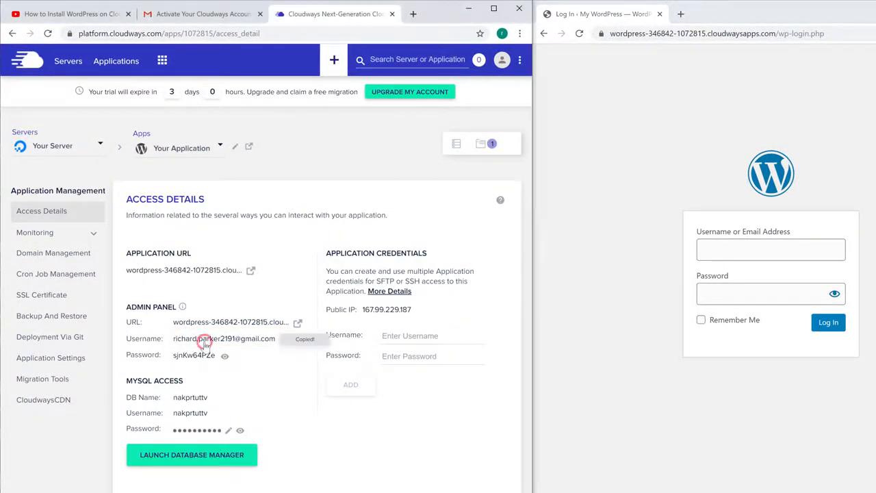
{"action": "left_click", "coordinate": [709, 251]}
{"action": "right_click", "coordinate": [718, 250]}
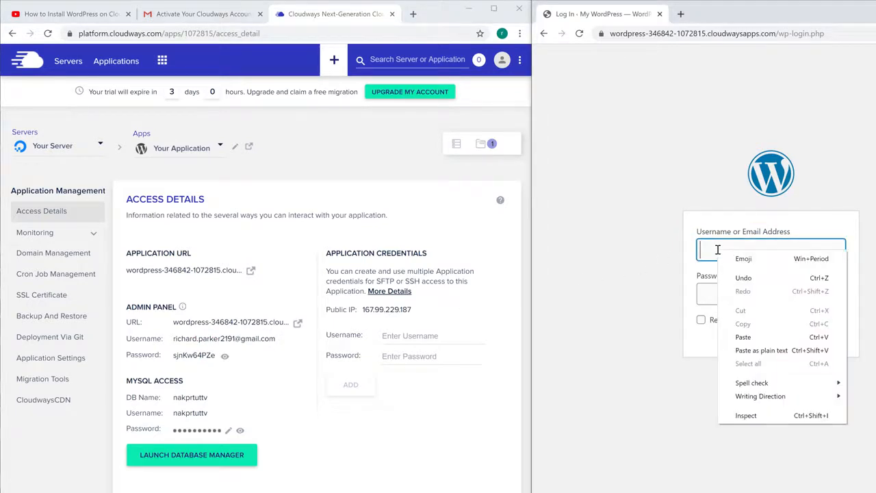
{"action": "left_click", "coordinate": [743, 337]}
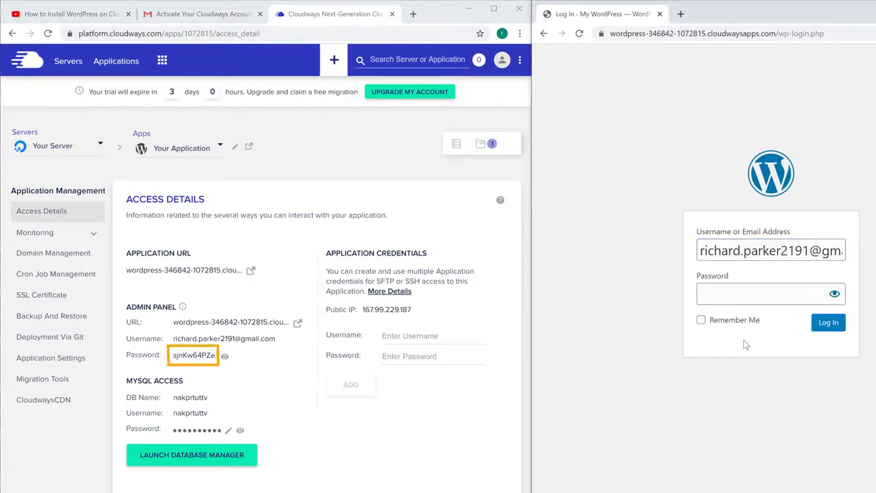
Step: Copy the admin password from Cloudways and paste it into the login password field
{"action": "left_click", "coordinate": [188, 362]}
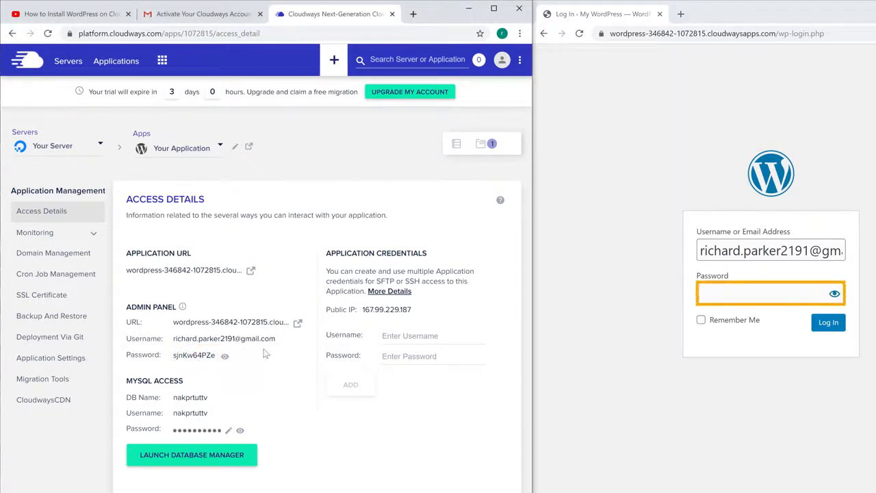
{"action": "left_click", "coordinate": [606, 316]}
{"action": "right_click", "coordinate": [734, 296]}
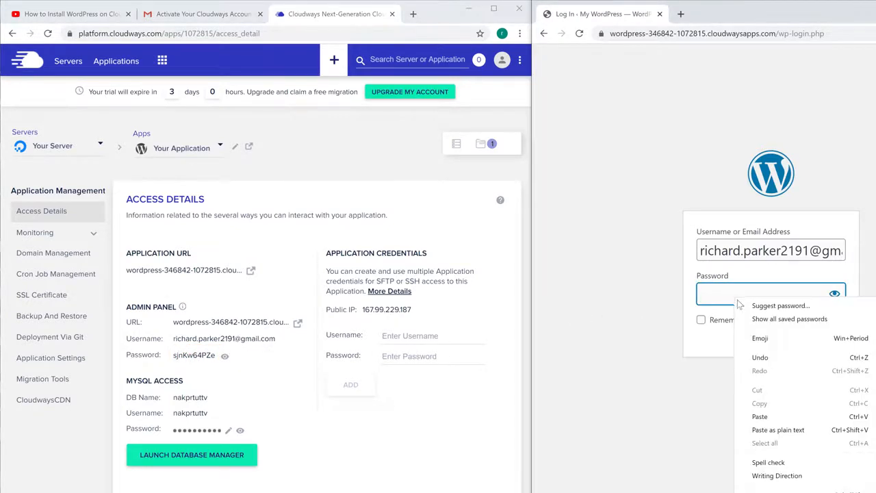
{"action": "left_click", "coordinate": [761, 419]}
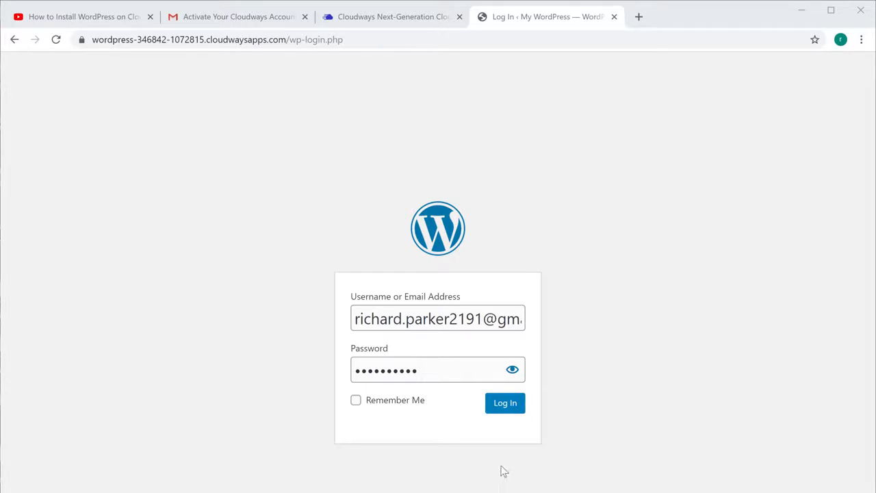
Step: Log in as admin, visit the site's front page, then return to the YouTube tutorial
{"action": "left_click", "coordinate": [505, 405]}
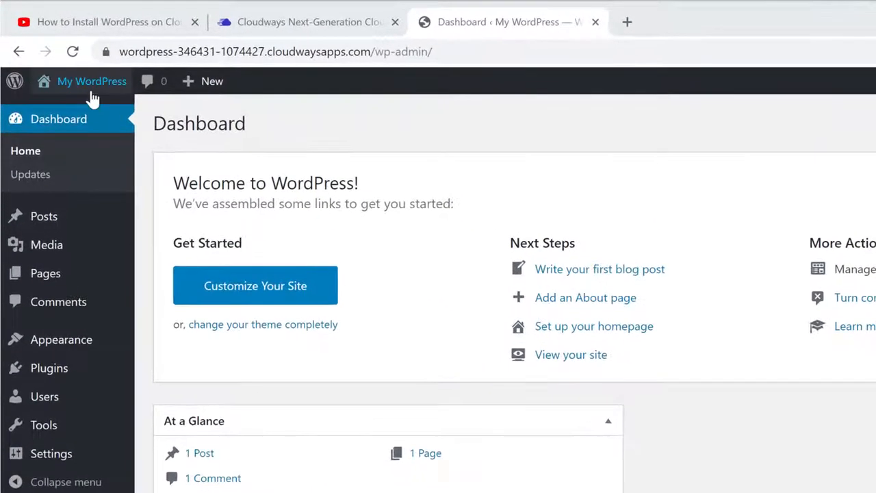
{"action": "mouse_move", "coordinate": [71, 71]}
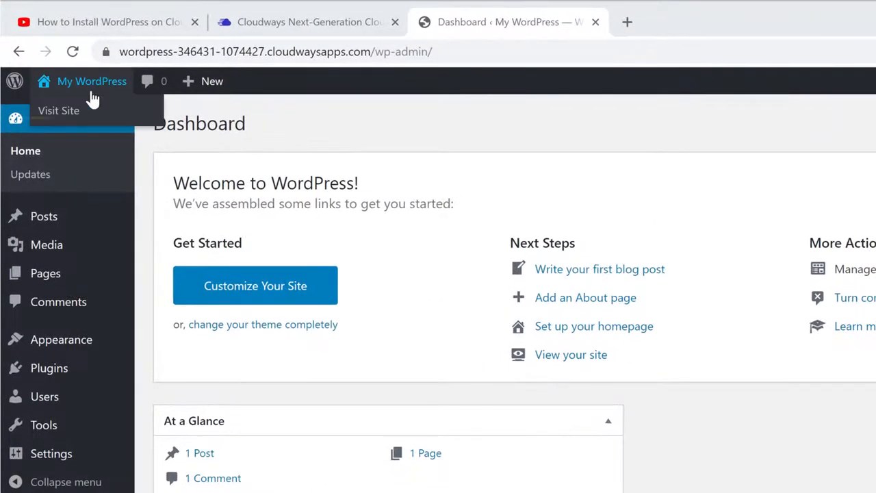
{"action": "left_click", "coordinate": [55, 122]}
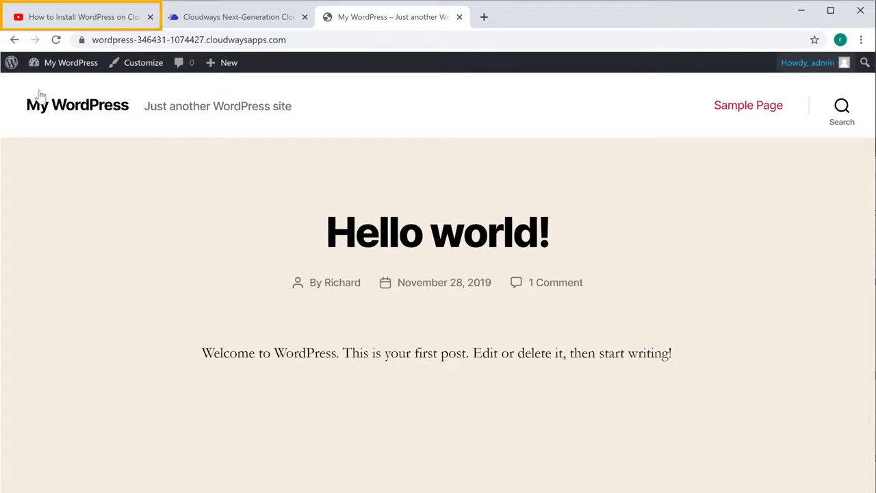
{"action": "left_click", "coordinate": [85, 19]}
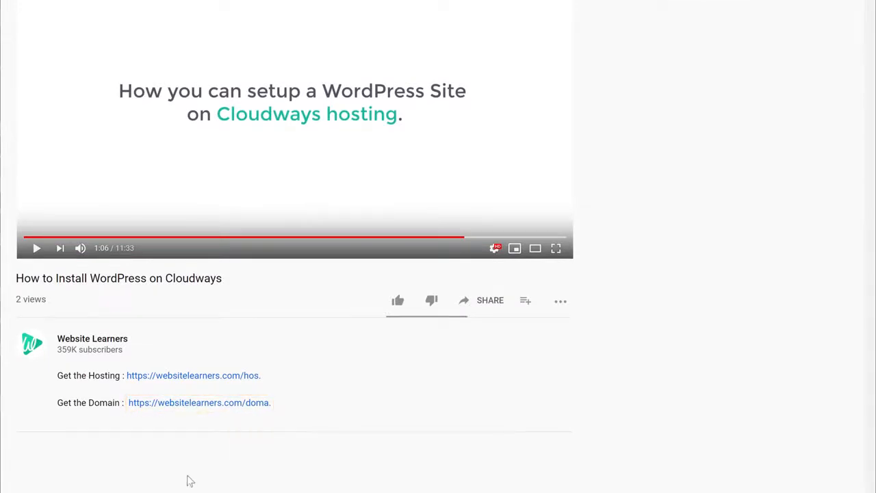
Step: Follow the description's Get the Domain link to GoDaddy's $0.99 .com offer
{"action": "left_click", "coordinate": [192, 404]}
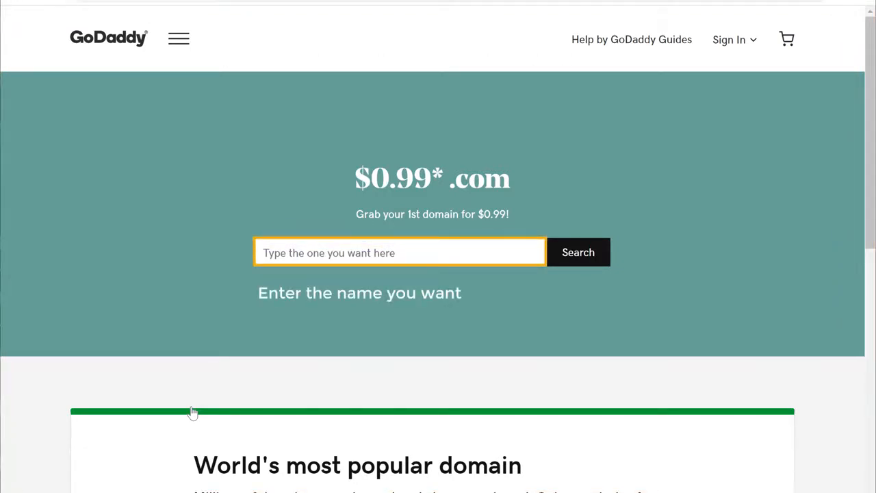
Step: Search storesuit.com and add it to the cart without privacy or email add-ons
{"action": "left_click", "coordinate": [405, 252]}
{"action": "type", "text": "storesu"}
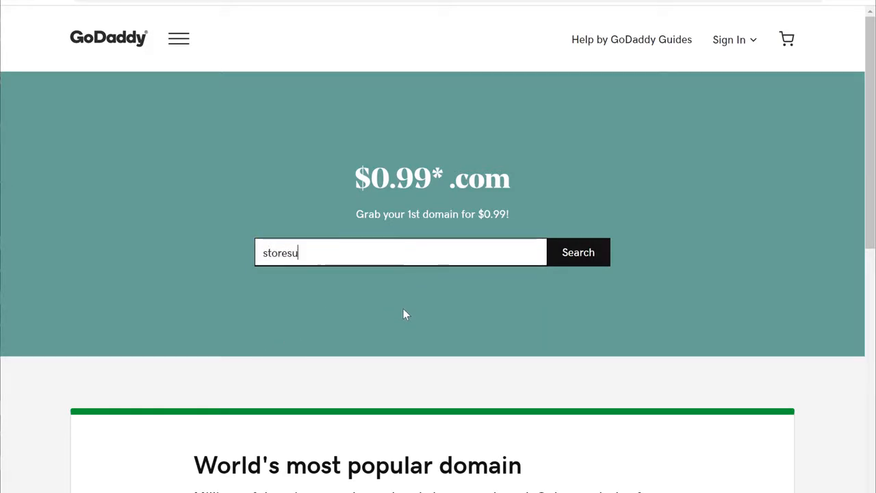
{"action": "type", "text": "it.com"}
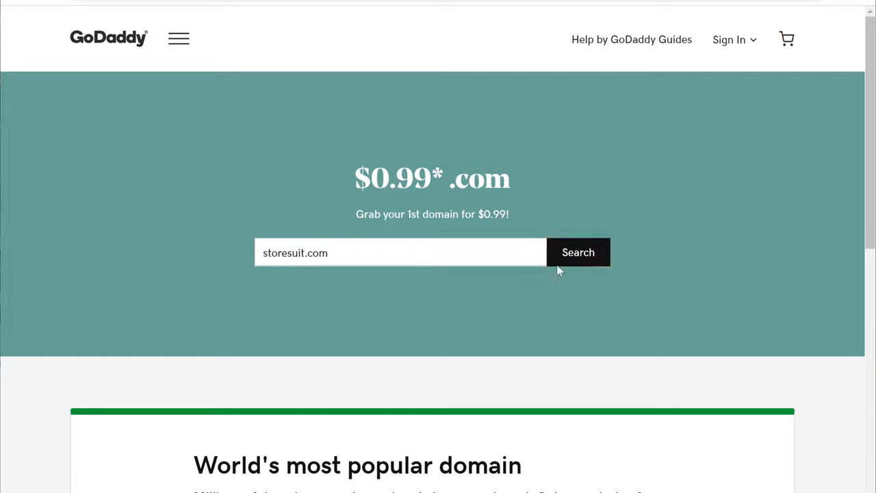
{"action": "left_click", "coordinate": [573, 265]}
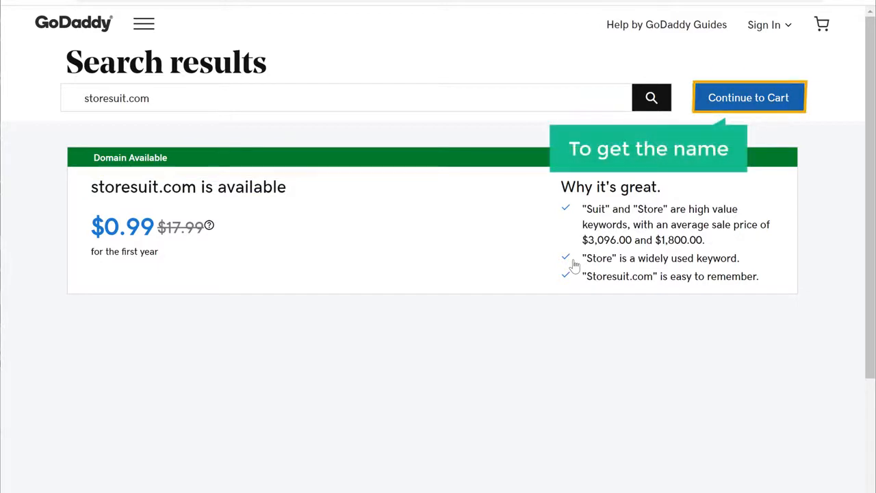
{"action": "left_click", "coordinate": [729, 106]}
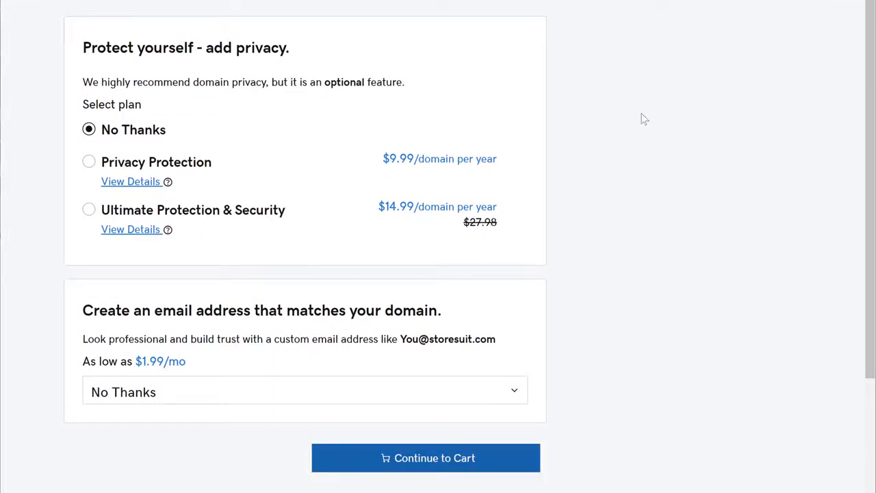
{"action": "left_click", "coordinate": [423, 470]}
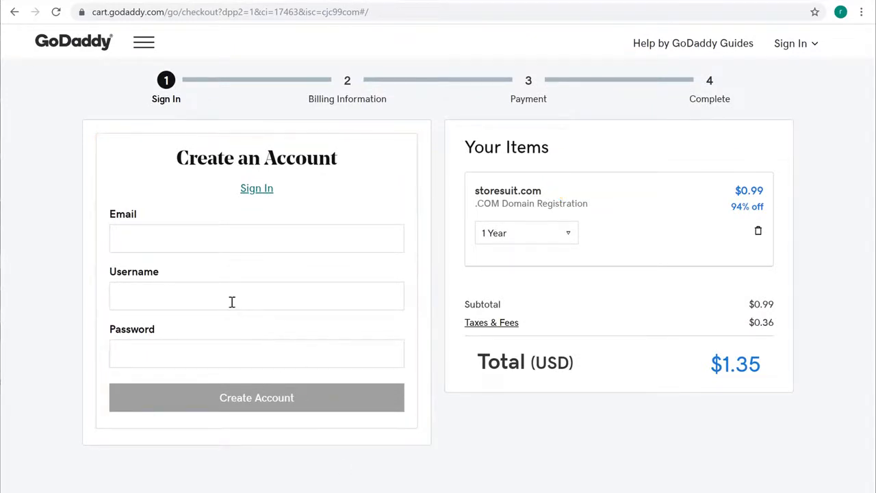
Step: Create a GoDaddy account with the e-mail, username StoreSuit and a password
{"action": "left_click", "coordinate": [185, 236]}
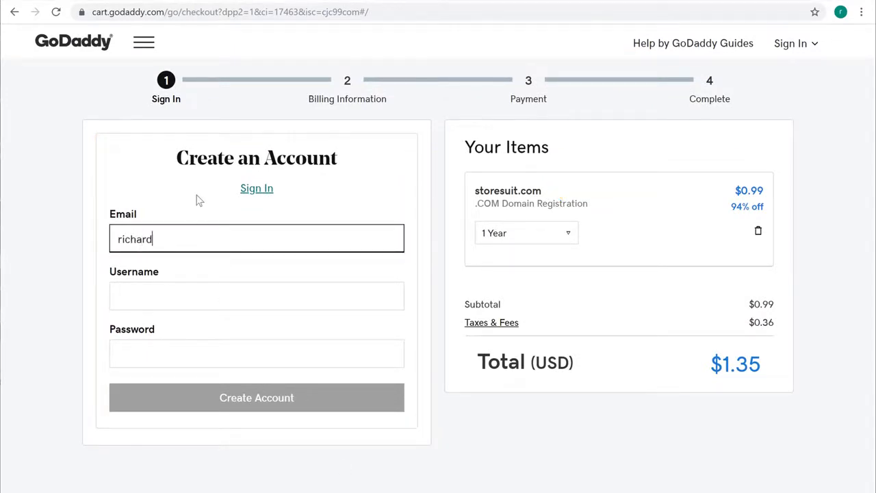
{"action": "key", "text": "Tab"}
{"action": "type", "text": "StoreSuit"}
{"action": "key", "text": "Tab"}
{"action": "type", "text": "S••••"}
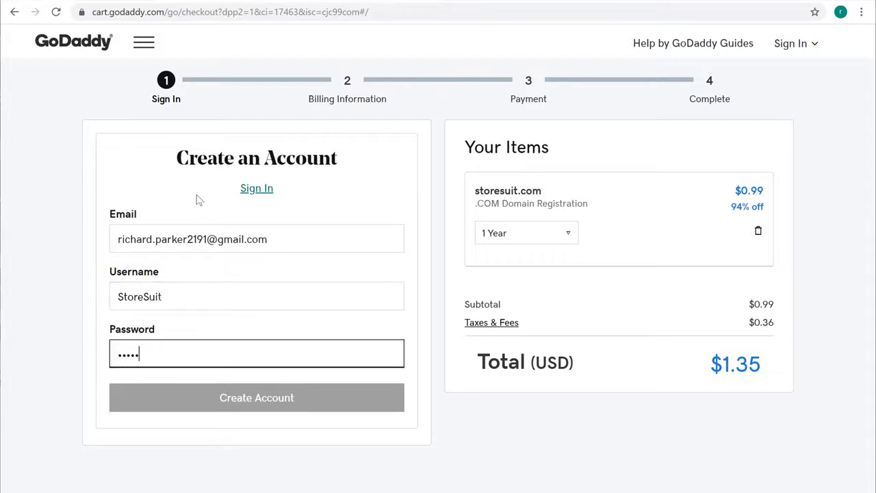
{"action": "type", "text": "••••"}
{"action": "left_click", "coordinate": [197, 194]}
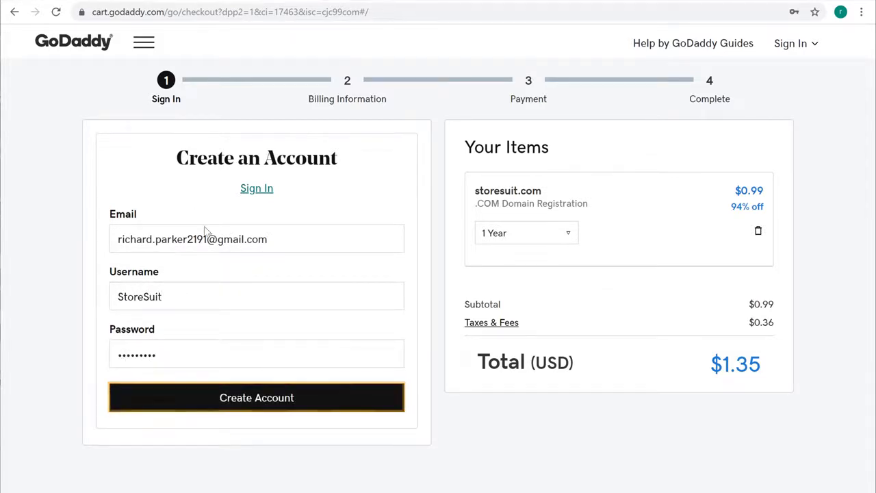
{"action": "left_click", "coordinate": [237, 404]}
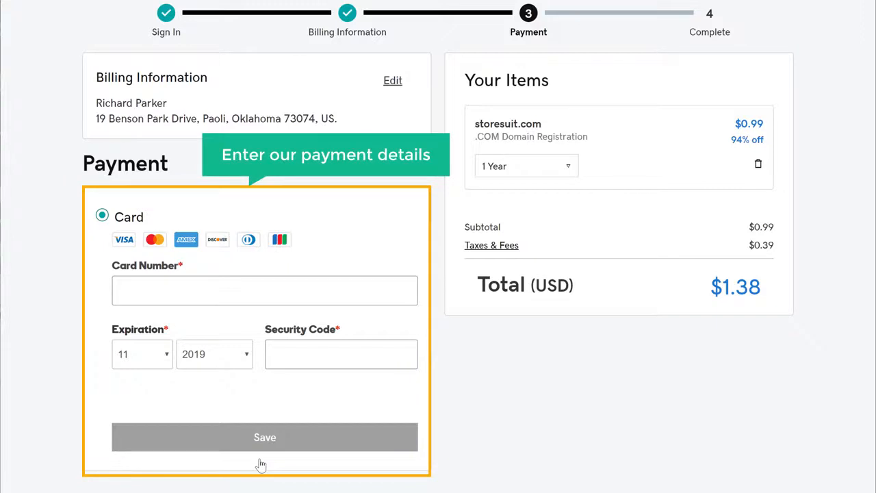
Step: Enter and save the card payment details, then complete the $1.35 purchase
{"action": "left_click", "coordinate": [189, 294]}
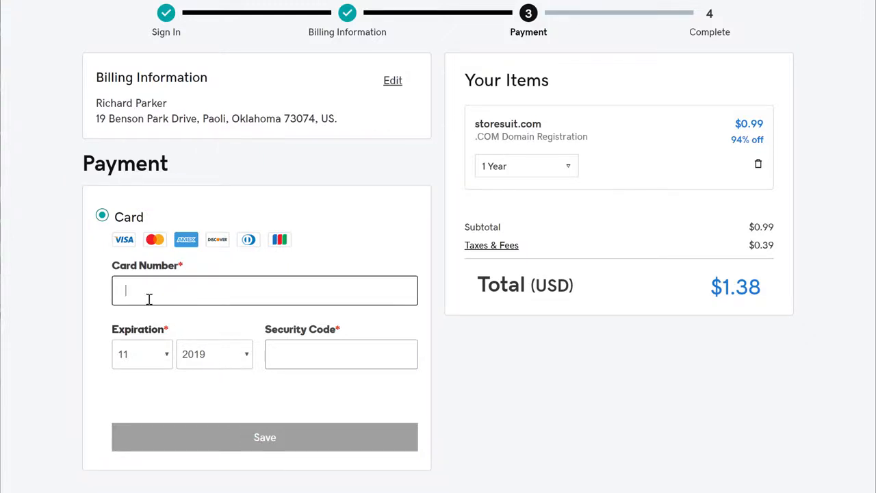
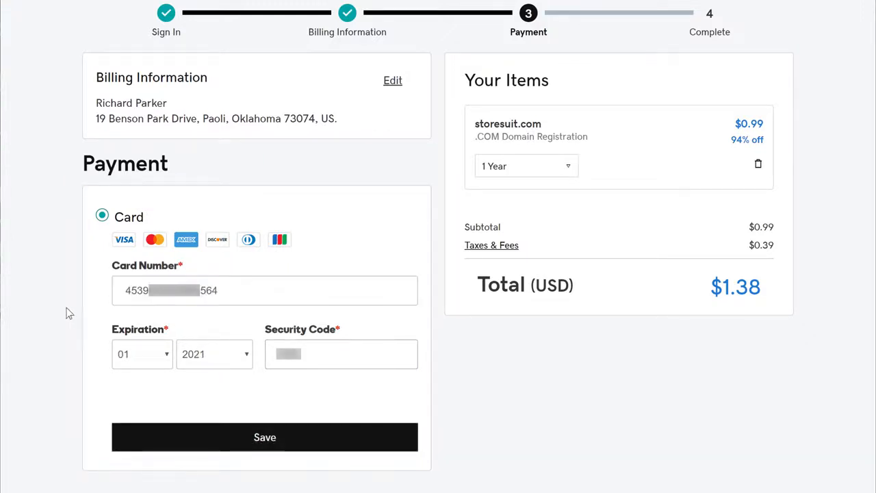
{"action": "left_click", "coordinate": [265, 440]}
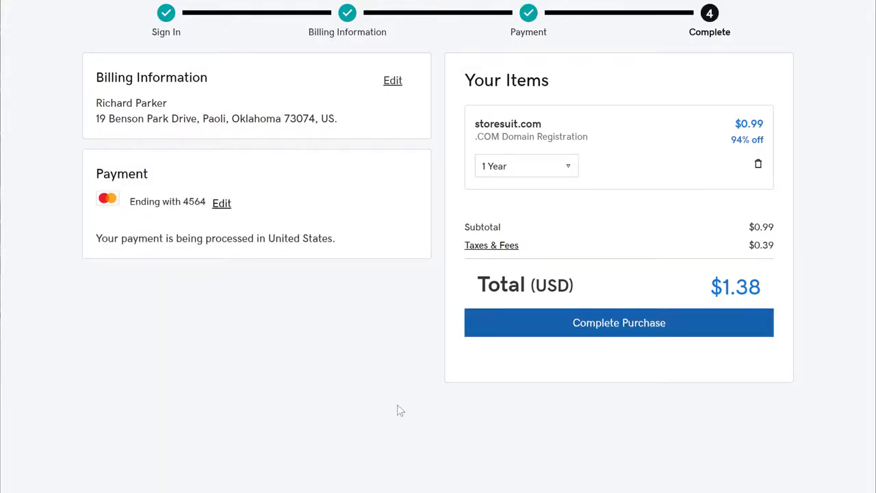
{"action": "left_click", "coordinate": [610, 334]}
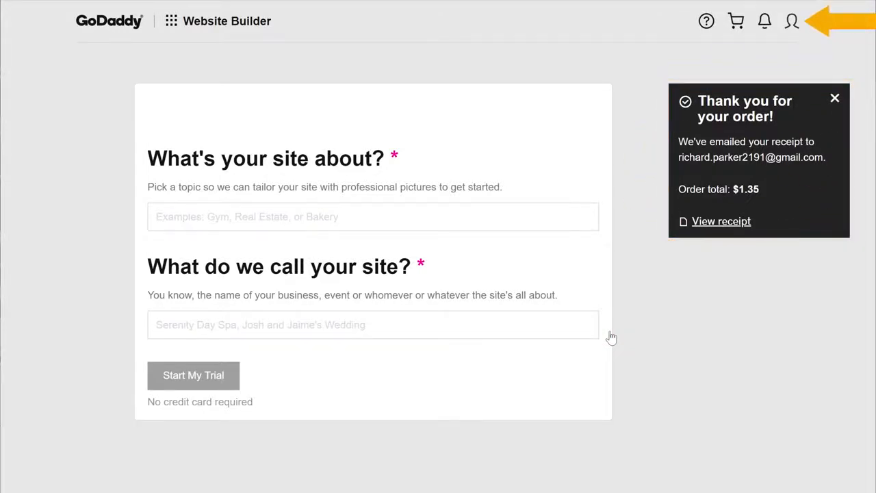
Step: Go to My Products from the account menu to see storesuit.com listed
{"action": "left_click", "coordinate": [792, 24]}
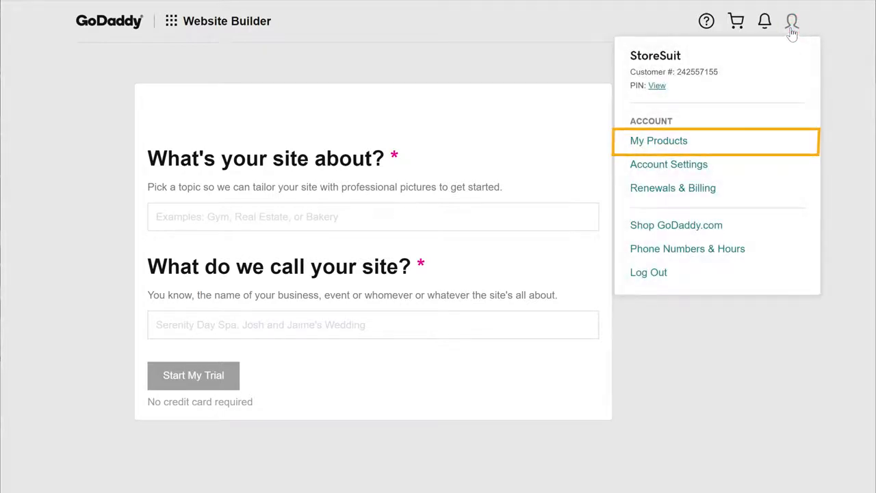
{"action": "left_click", "coordinate": [657, 144]}
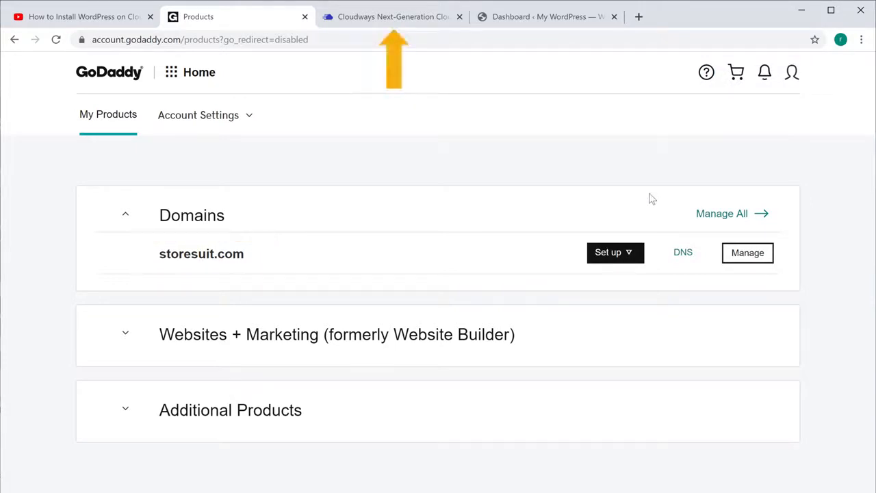
Step: Save storesuit.com as the application's primary domain in Domain Management, then return to Access Details
{"action": "left_click", "coordinate": [388, 22]}
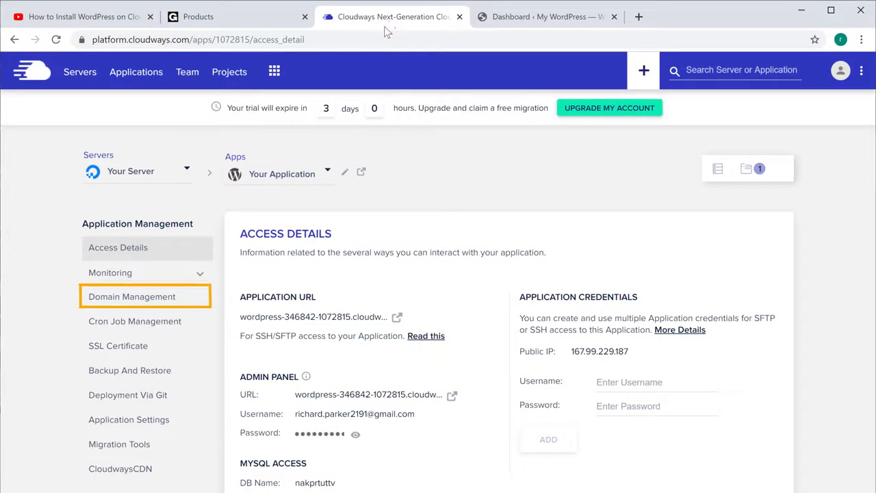
{"action": "left_click", "coordinate": [108, 305]}
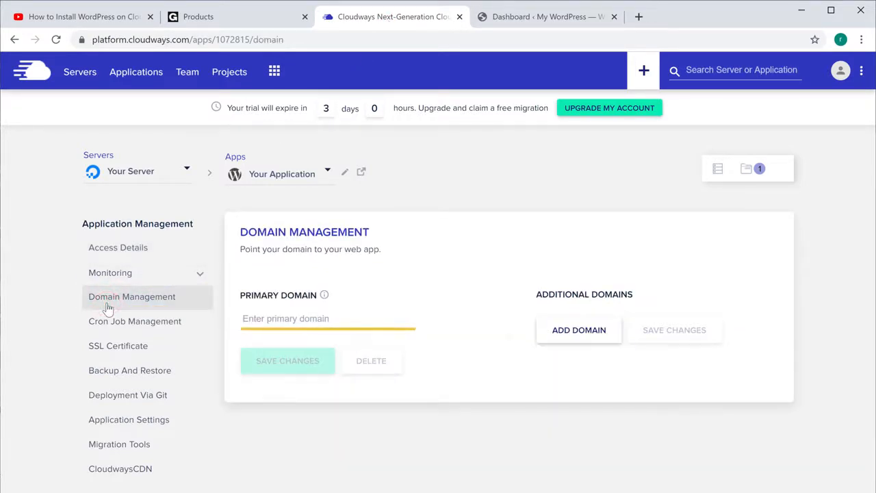
{"action": "left_click", "coordinate": [332, 318]}
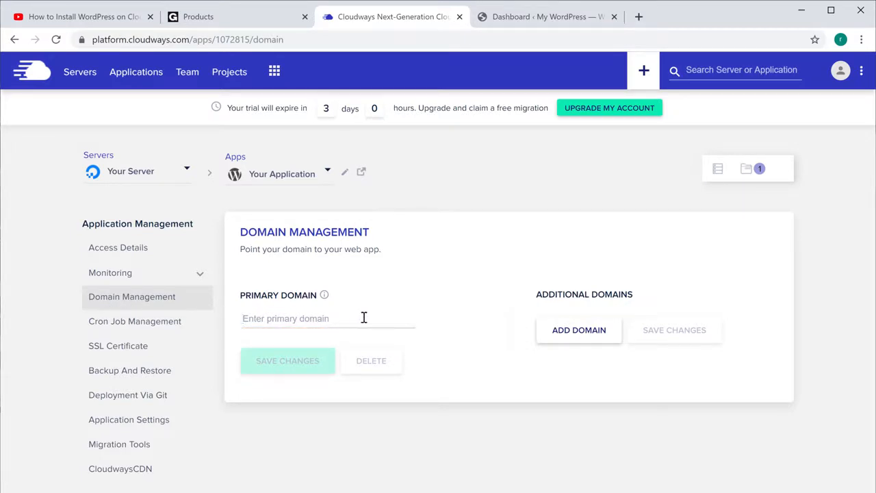
{"action": "type", "text": "storesuit.com"}
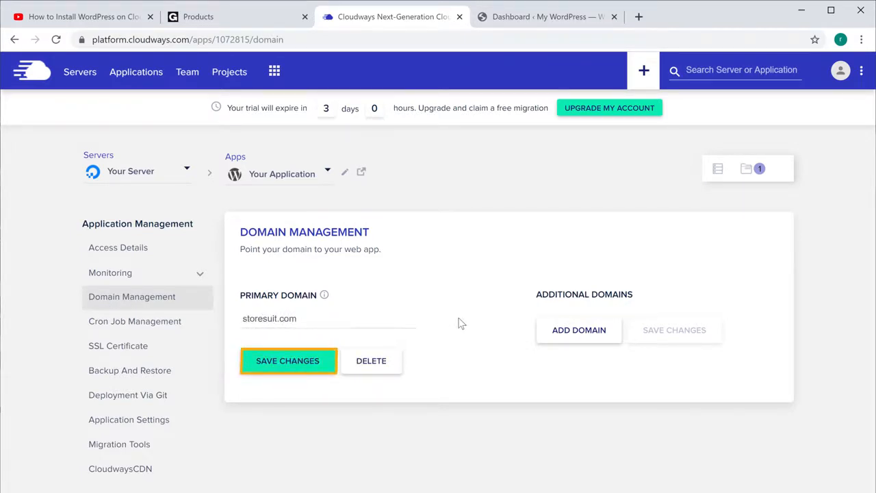
{"action": "left_click", "coordinate": [290, 372]}
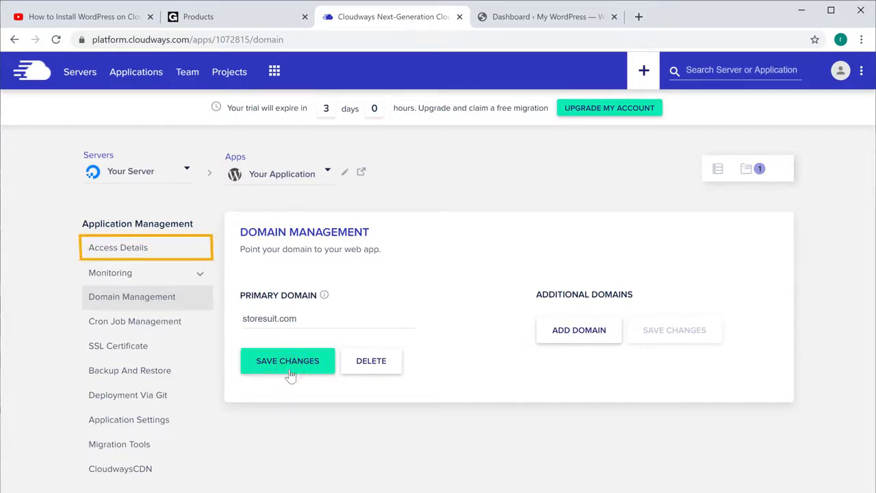
{"action": "left_click", "coordinate": [113, 250]}
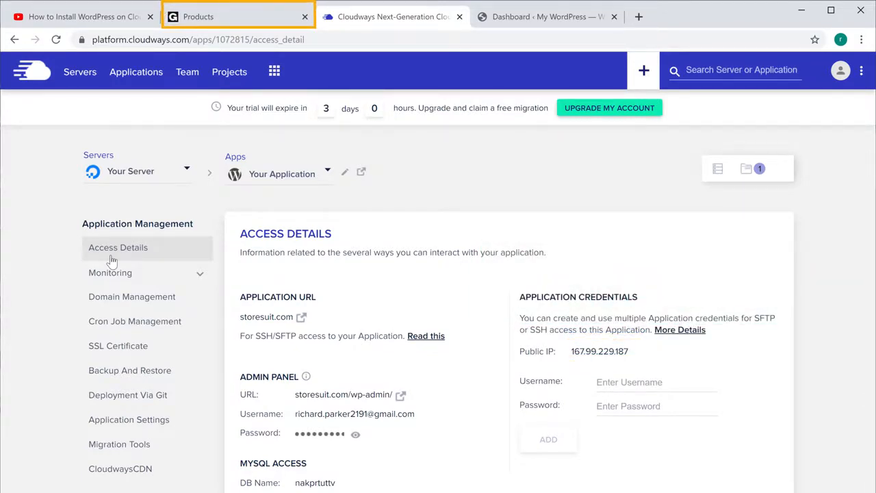
Step: Edit storesuit.com's @ A record in GoDaddy DNS to point to 167.99.229.187
{"action": "left_click", "coordinate": [203, 19]}
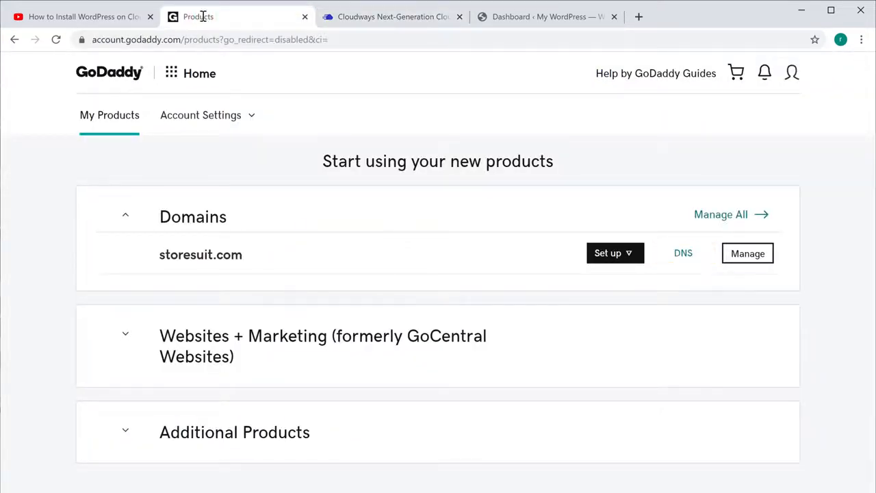
{"action": "left_click", "coordinate": [683, 256]}
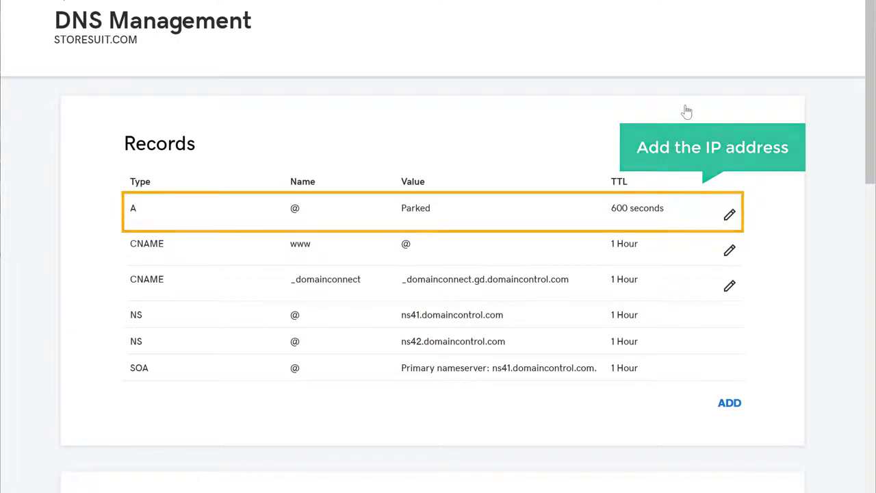
{"action": "left_click", "coordinate": [731, 220]}
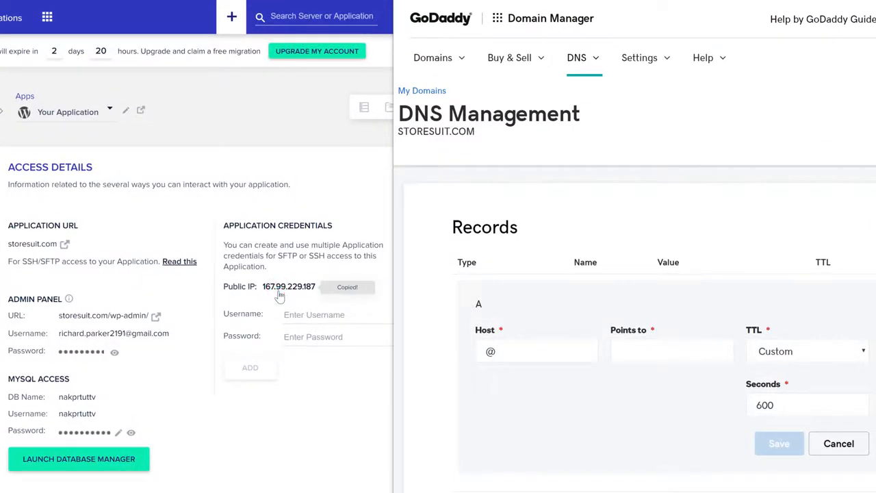
{"action": "left_click", "coordinate": [654, 355]}
{"action": "right_click", "coordinate": [654, 355]}
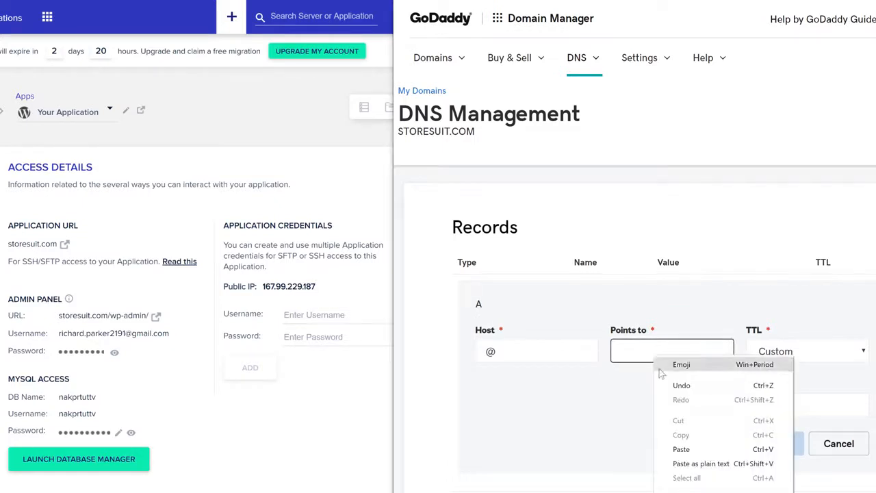
{"action": "left_click", "coordinate": [680, 450]}
{"action": "left_click", "coordinate": [681, 453]}
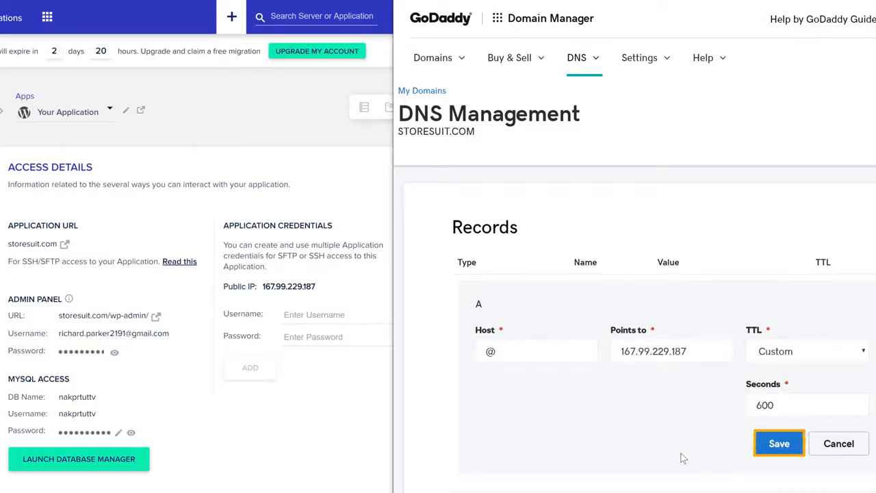
{"action": "left_click", "coordinate": [779, 453]}
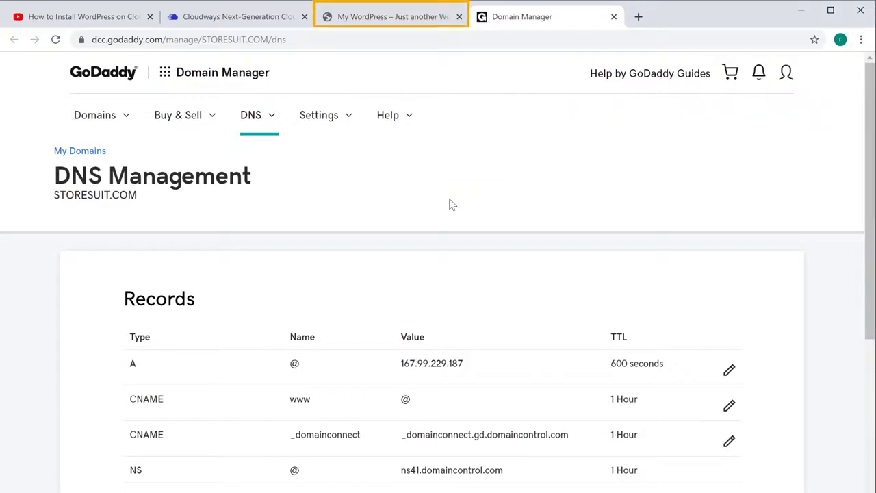
Step: Reload the WordPress tab to confirm storesuit.com loads, then return to the Cloudways dashboard
{"action": "left_click", "coordinate": [399, 20]}
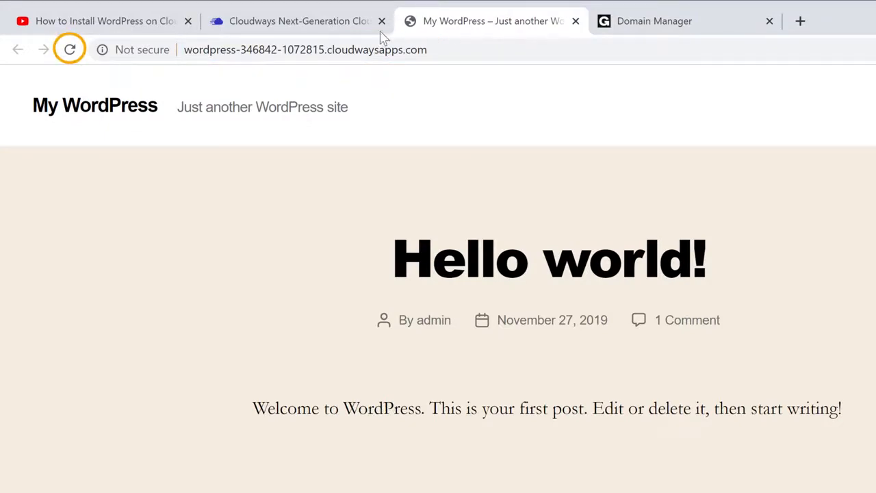
{"action": "left_click", "coordinate": [71, 52]}
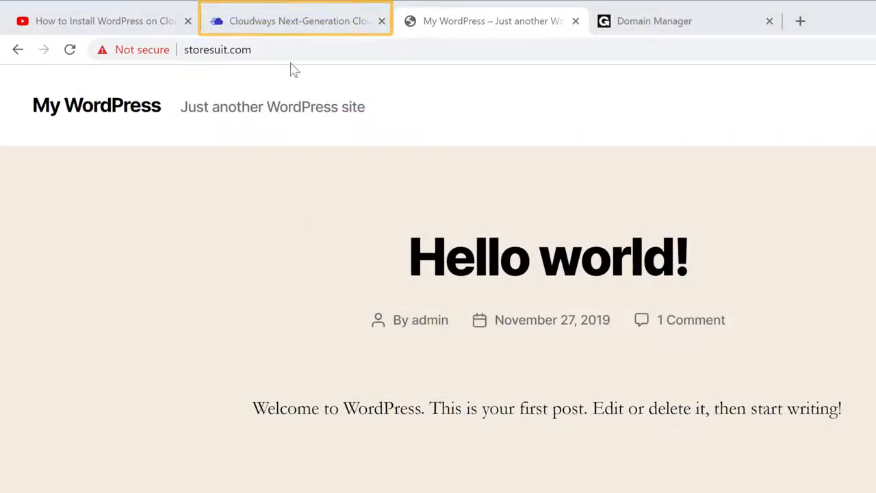
{"action": "left_click", "coordinate": [293, 34]}
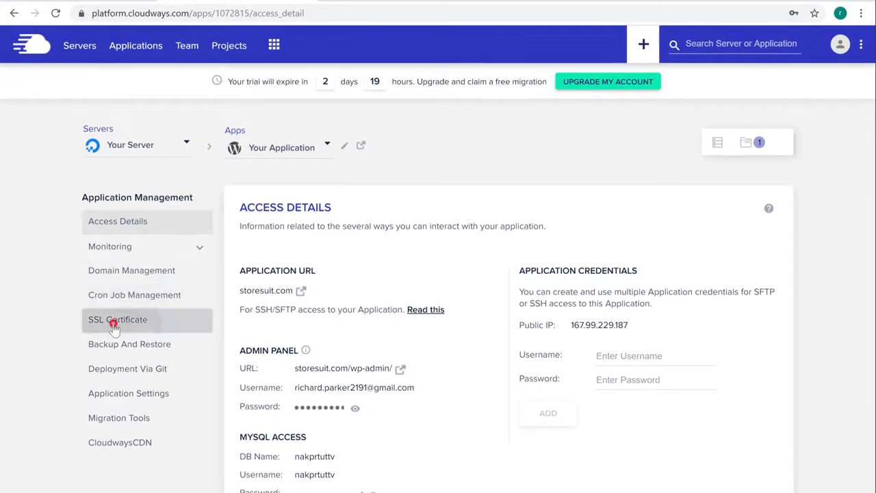
Step: Install a Let's Encrypt certificate for storesuit.com using the account e-mail address, then view the site
{"action": "left_click", "coordinate": [114, 328]}
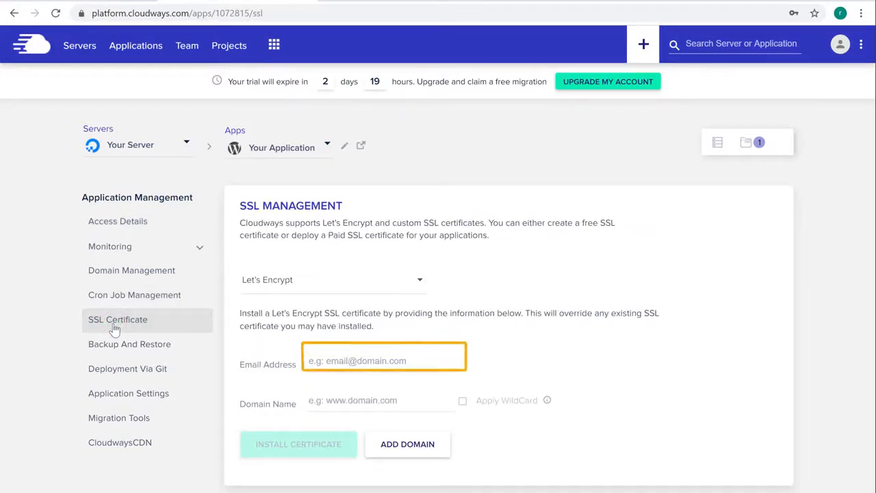
{"action": "left_click", "coordinate": [418, 360]}
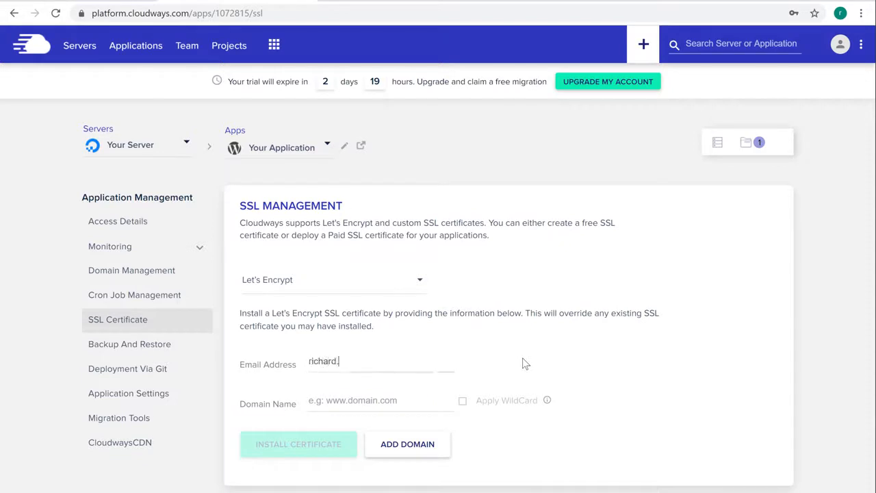
{"action": "key", "text": "Tab"}
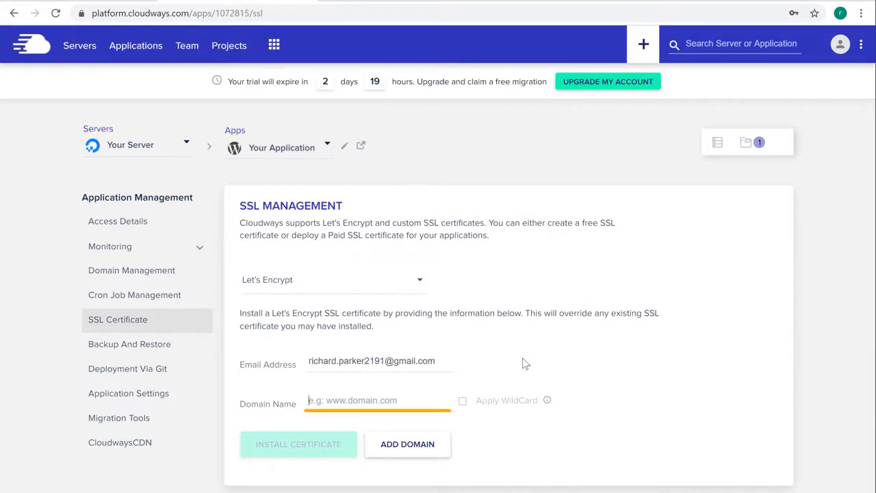
{"action": "type", "text": "storesuit.com"}
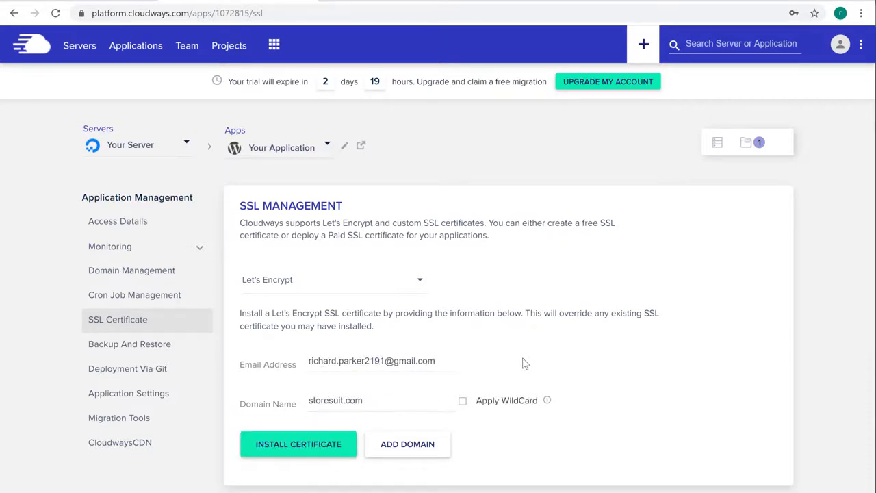
{"action": "key", "text": "Tab"}
{"action": "left_click", "coordinate": [302, 451]}
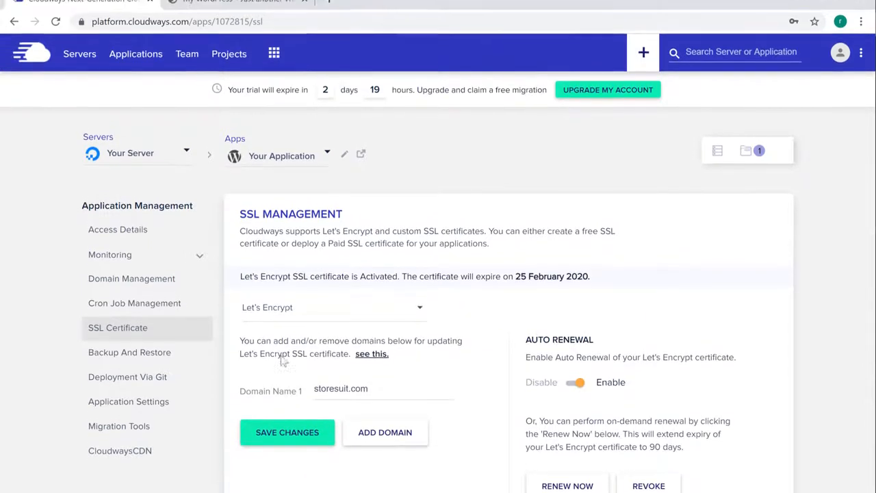
{"action": "left_click", "coordinate": [211, 21]}
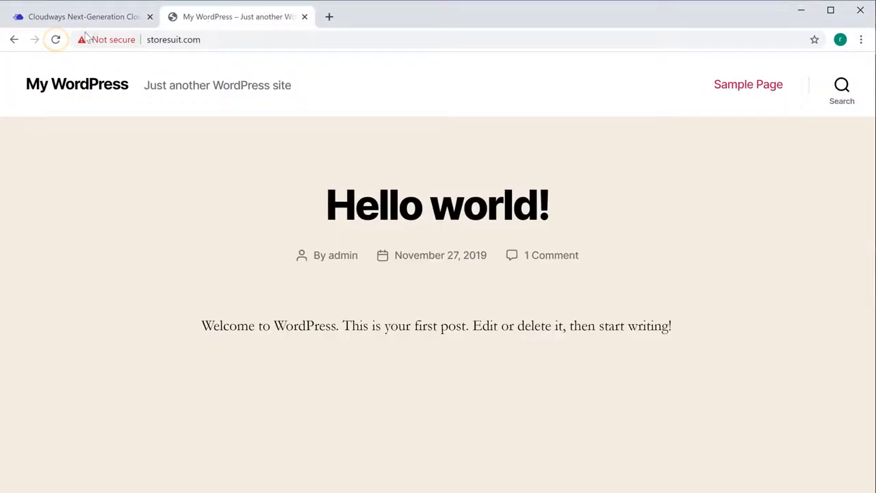
Step: Reload storesuit.com to confirm it loads securely, then go back to Cloudways SSL Management
{"action": "left_click", "coordinate": [56, 40]}
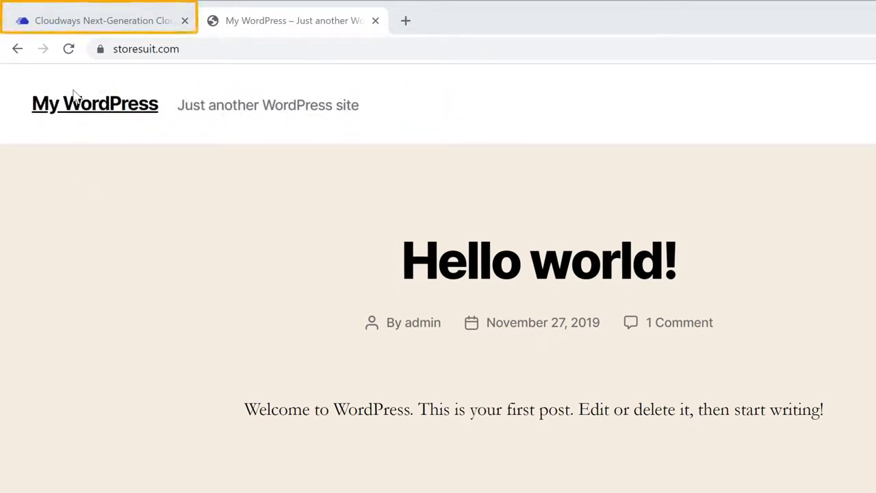
{"action": "left_click", "coordinate": [70, 27]}
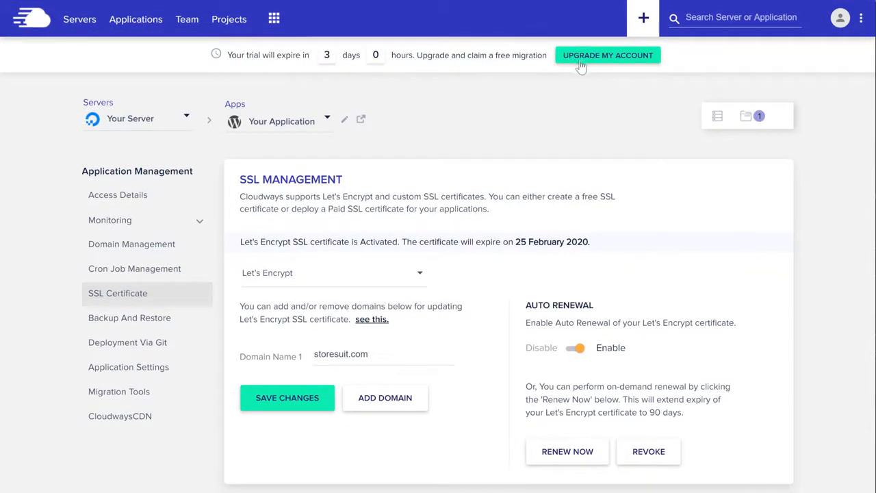
Step: Upgrade the trial account by authorizing the card billing details, then dismiss the thank-you message
{"action": "left_click", "coordinate": [583, 62]}
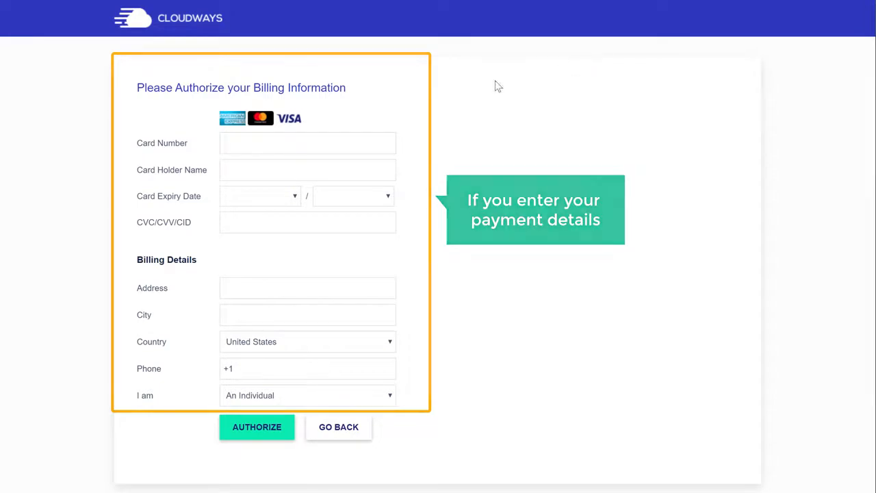
{"action": "left_click", "coordinate": [329, 141]}
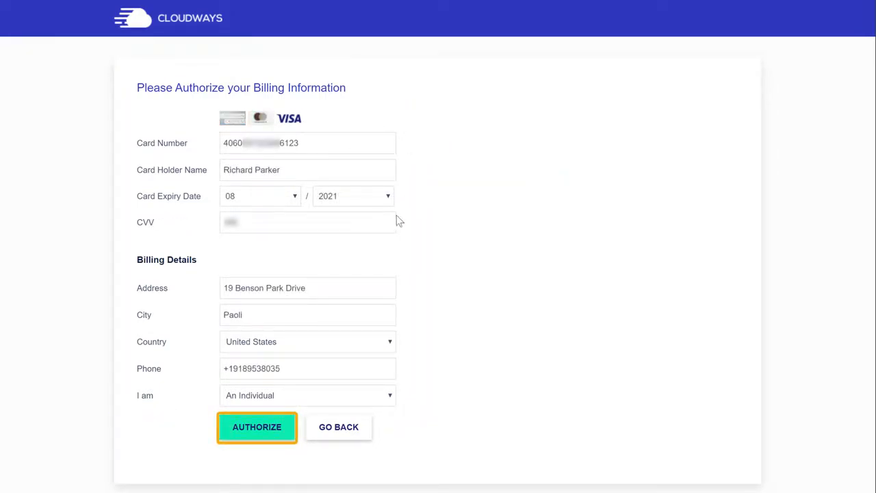
{"action": "left_click", "coordinate": [255, 437]}
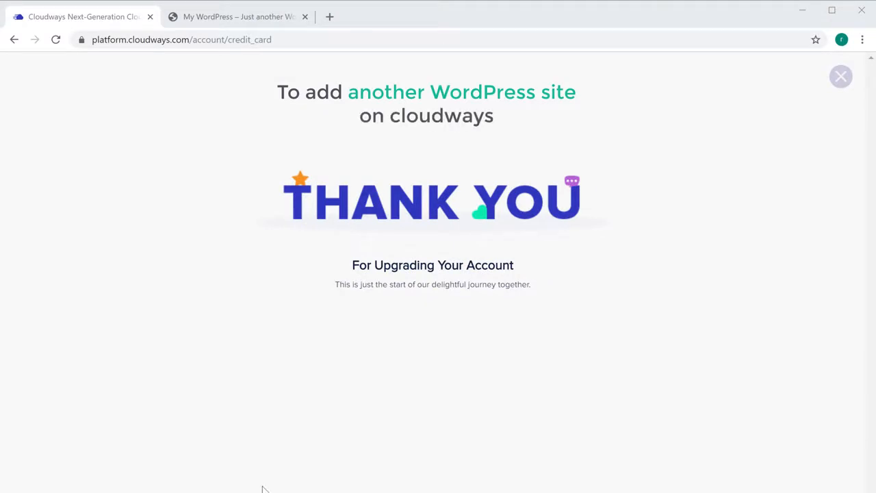
{"action": "left_click", "coordinate": [842, 80]}
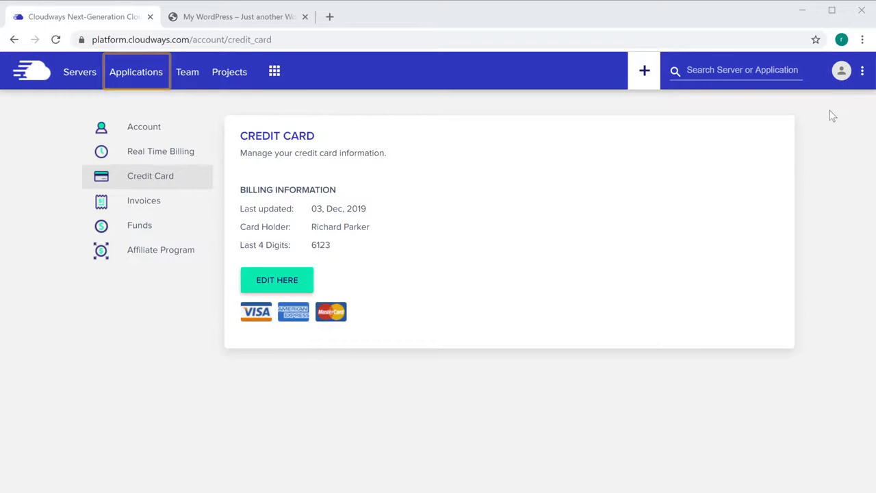
Step: Begin adding a new application from the Applications list, targeting Your Server
{"action": "left_click", "coordinate": [138, 82]}
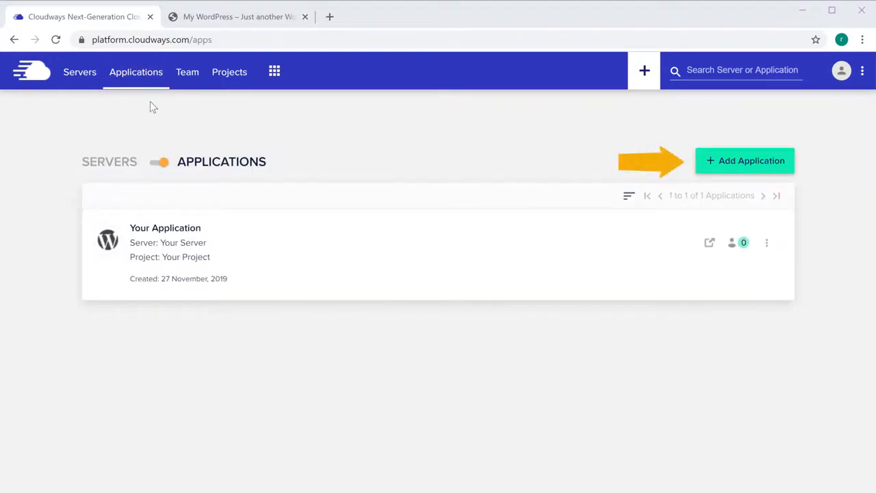
{"action": "left_click", "coordinate": [732, 170]}
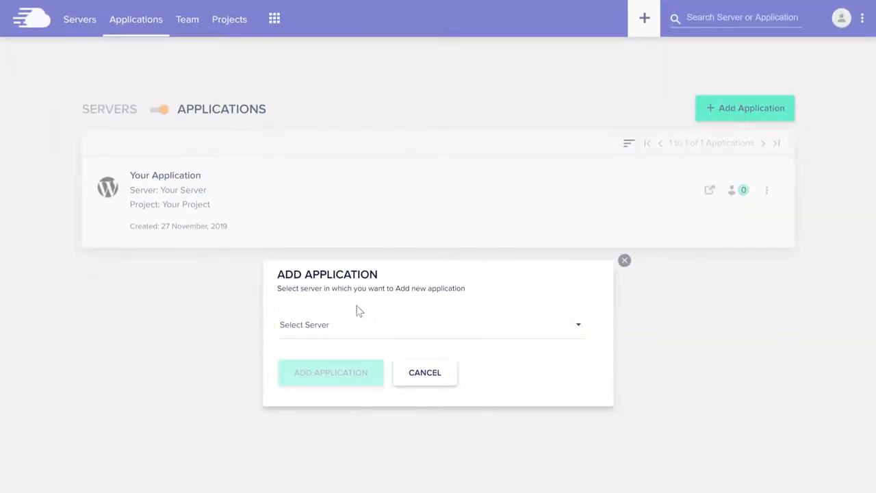
{"action": "left_click", "coordinate": [321, 338]}
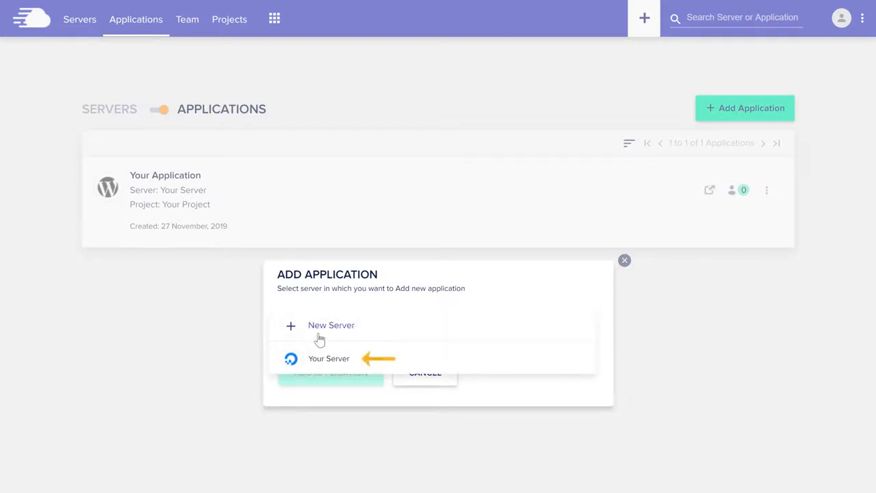
{"action": "left_click", "coordinate": [318, 367]}
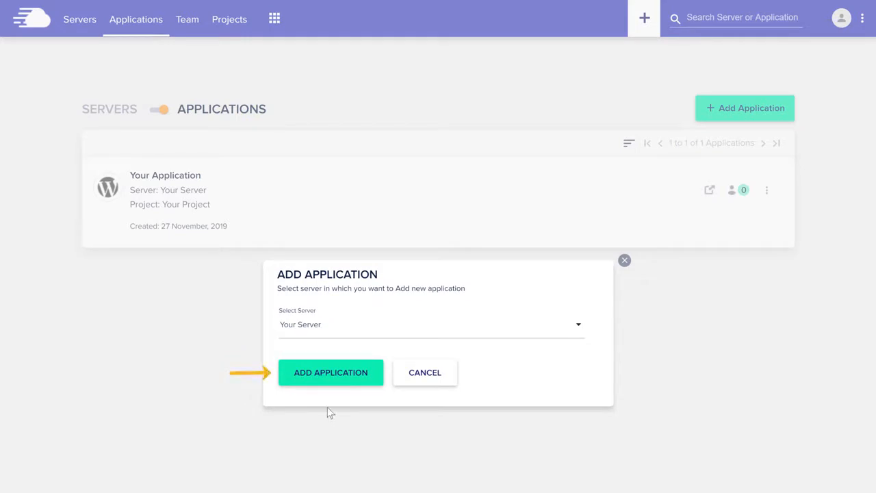
{"action": "left_click", "coordinate": [330, 382]}
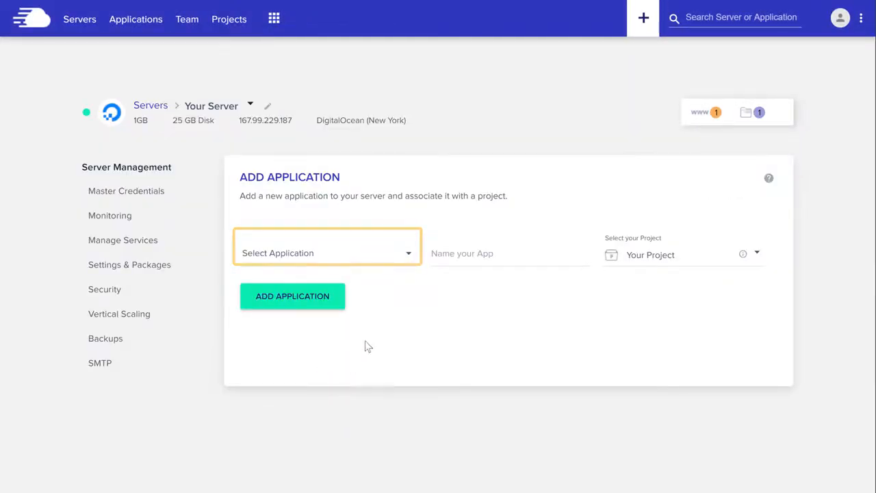
Step: Choose WordPress Version 5.2.4, name the application My Second Site, and create it
{"action": "left_click", "coordinate": [408, 259]}
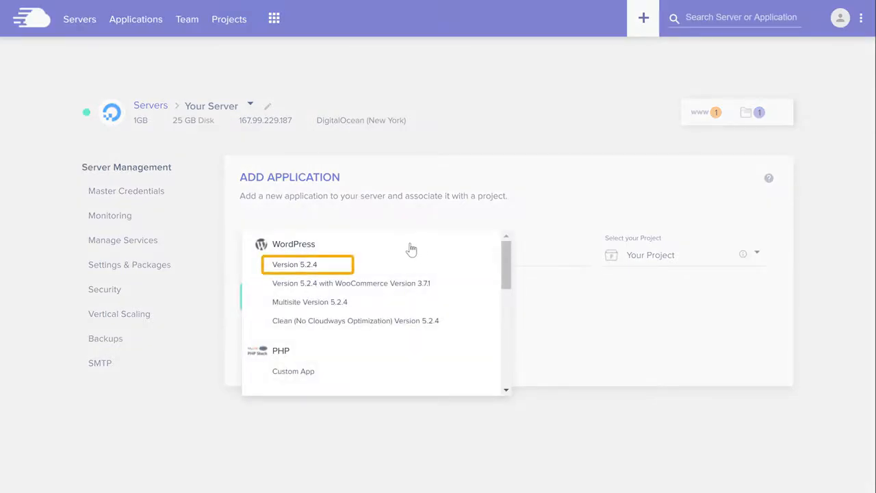
{"action": "left_click", "coordinate": [287, 273]}
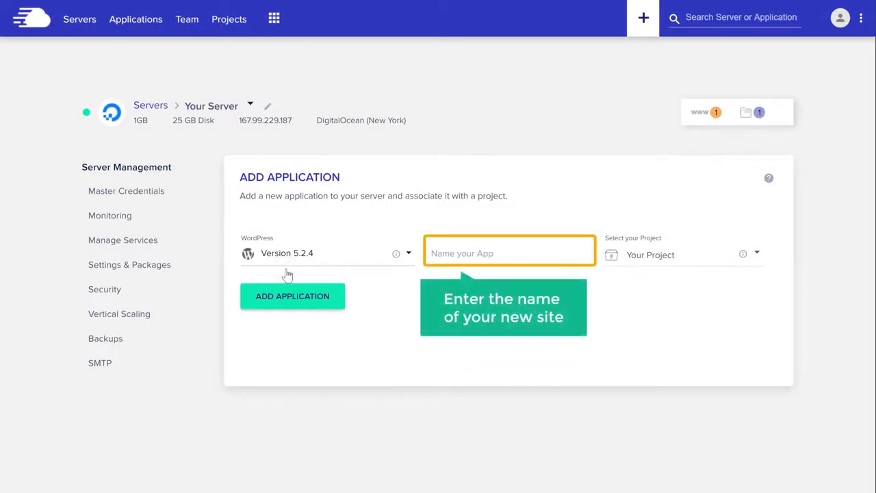
{"action": "left_click", "coordinate": [500, 254]}
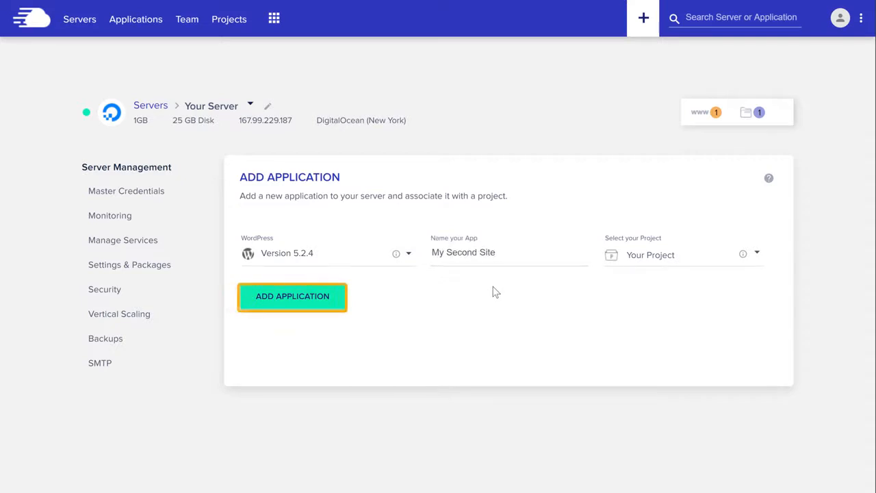
{"action": "left_click", "coordinate": [292, 296]}
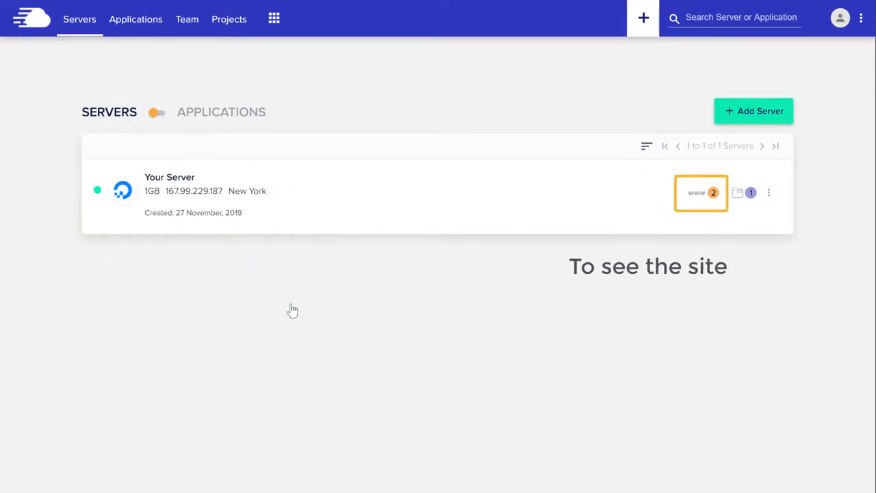
Step: Open My Second Site from the server's applications and launch its cloudwaysapps.com URL in a new tab
{"action": "left_click", "coordinate": [714, 203]}
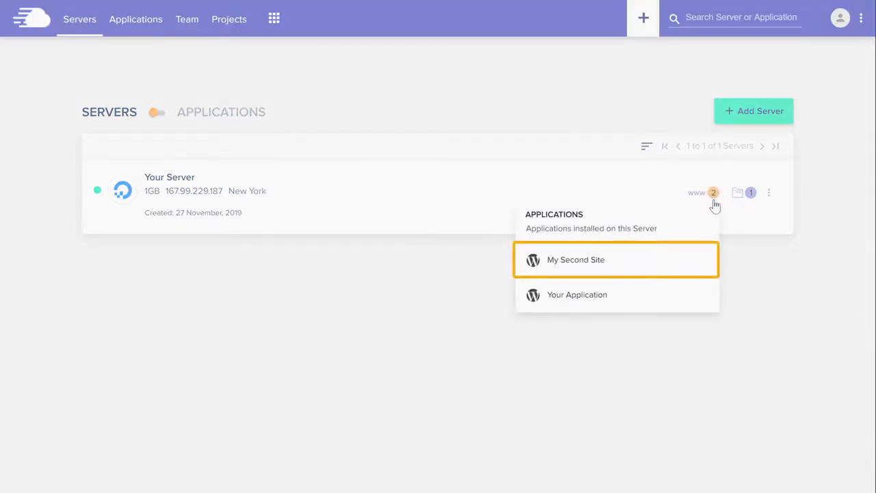
{"action": "left_click", "coordinate": [573, 265]}
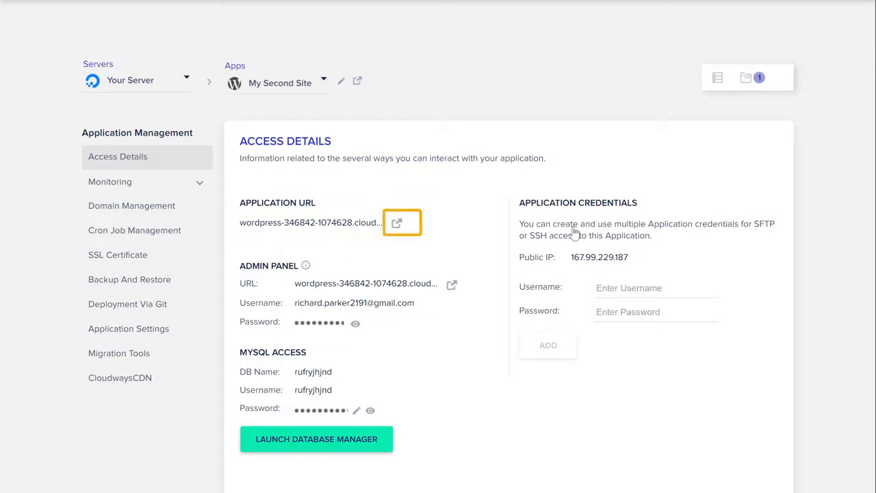
{"action": "left_click", "coordinate": [398, 226]}
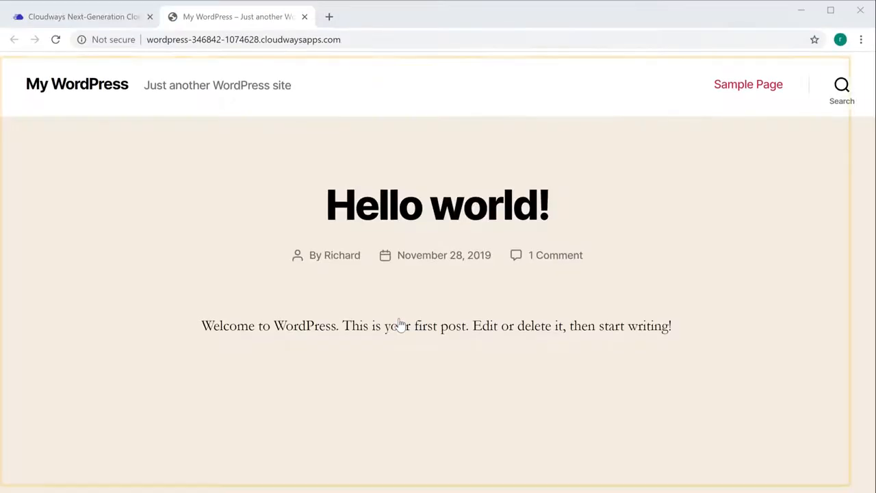